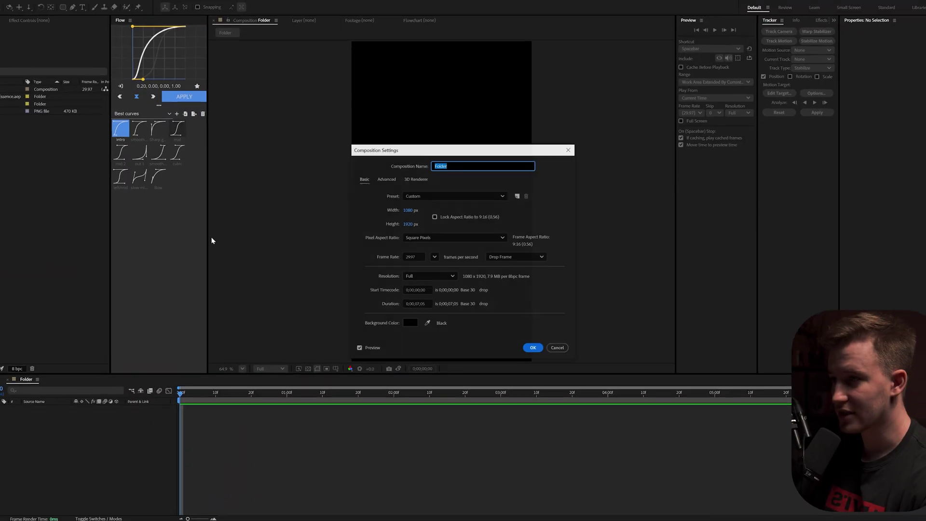
Confirm the settings of the Folder composition at 1080 × 1920 px and 29.97 frames per second
{"action": "left_click", "coordinate": [539, 355]}
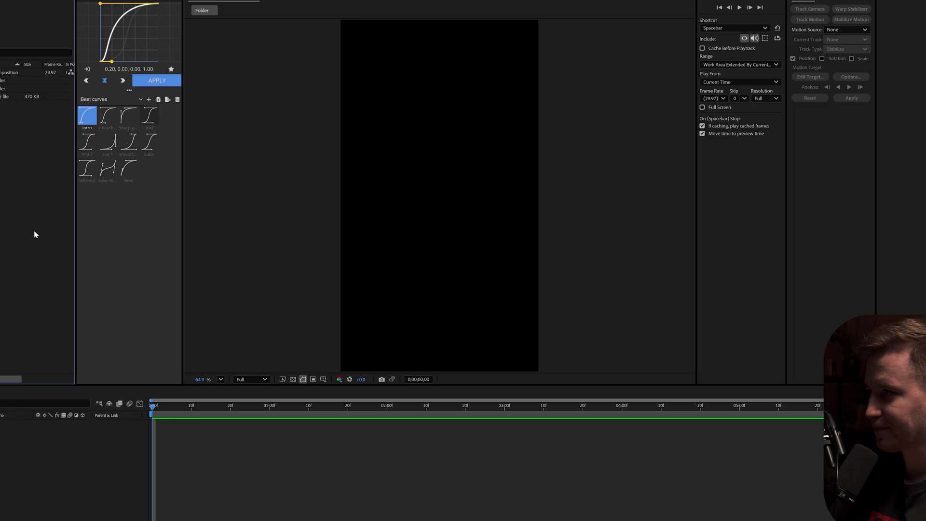
Place SS.png in the Folder composition to view the reference folder design, and delete the image layer again
{"action": "left_click_drag", "start_coordinate": [14, 96], "coordinate": [78, 465]}
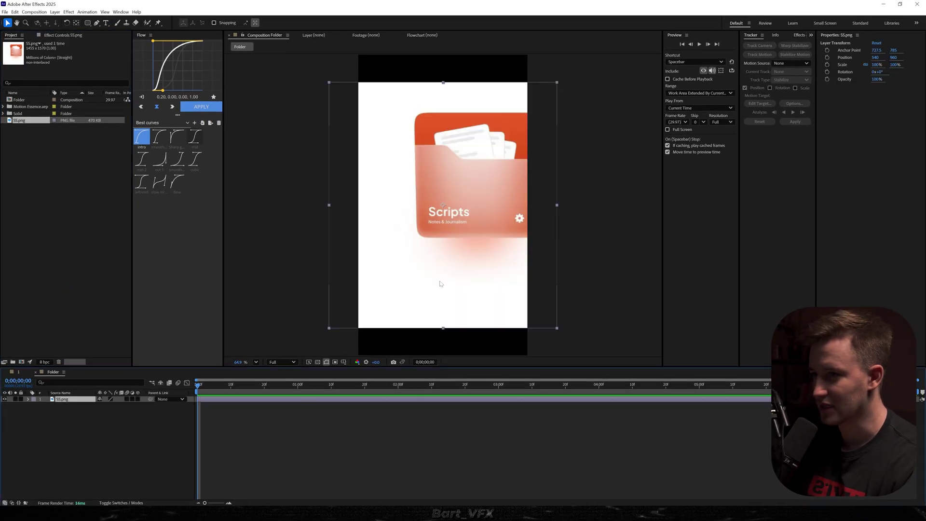
{"action": "left_click_drag", "start_coordinate": [457, 261], "coordinate": [385, 257]}
{"action": "scroll", "coordinate": [423, 120], "scroll_direction": "up", "scroll_amount": 2}
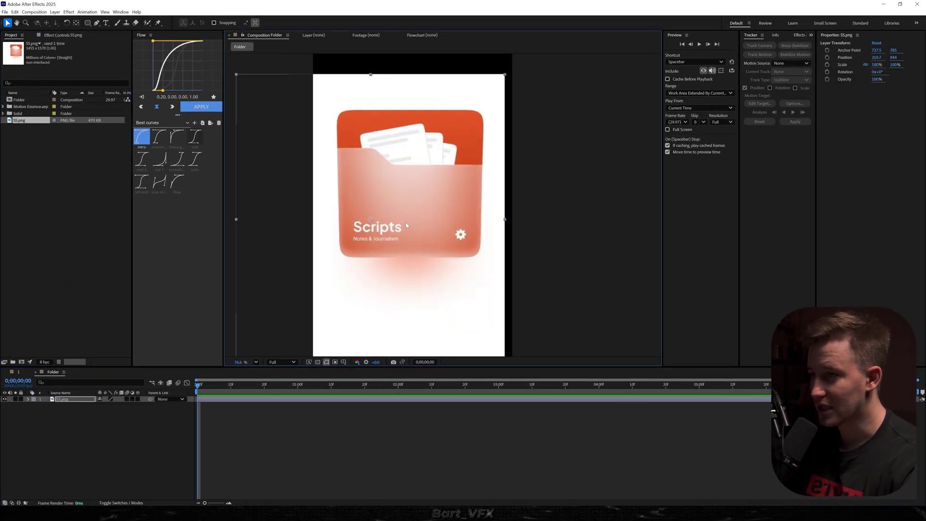
{"action": "left_click", "coordinate": [72, 399]}
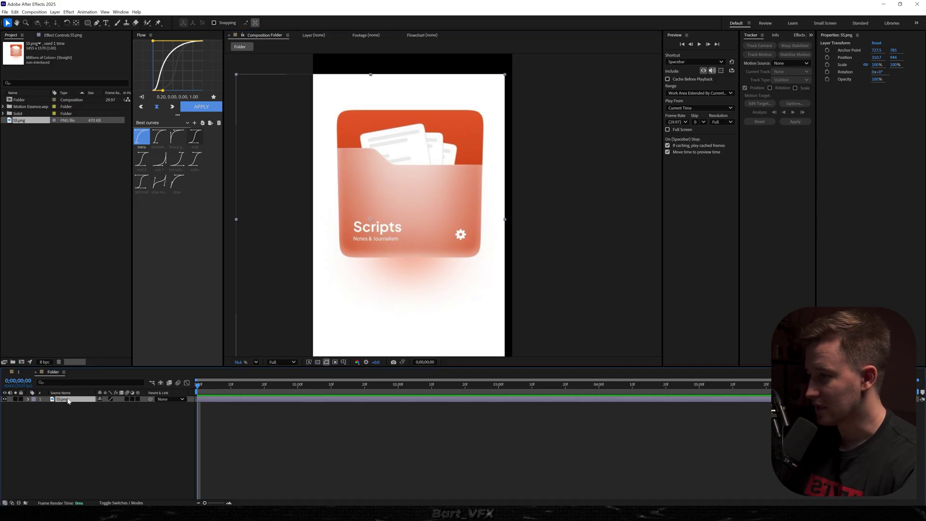
{"action": "key", "text": "Delete"}
Draw an orange rounded square about 422 px wide, with its anchor point centered and the shape in the middle of the composition
{"action": "left_click", "coordinate": [87, 23]}
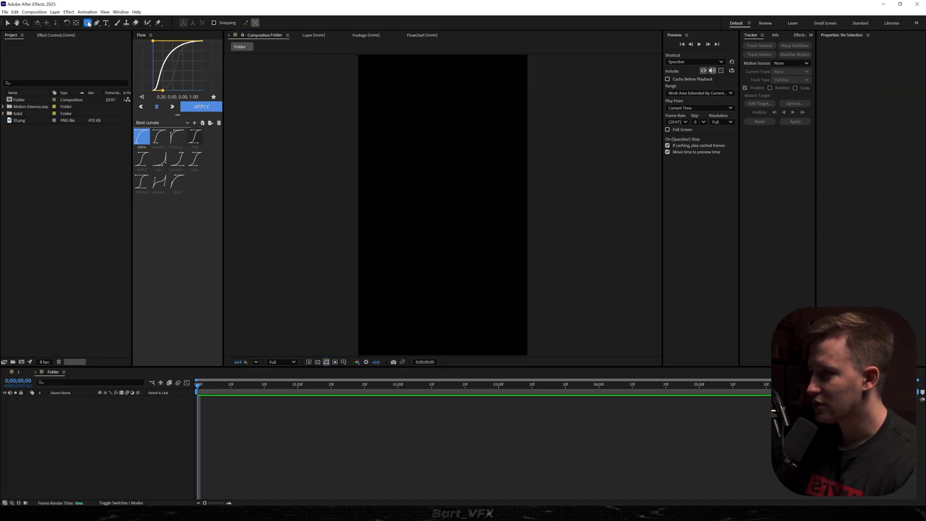
{"action": "left_click", "coordinate": [113, 31]}
{"action": "left_click_drag", "start_coordinate": [425, 177], "coordinate": [487, 242]}
{"action": "key", "text": "ctrl+alt+Home"}
{"action": "key", "text": "ctrl+Home"}
Rename the orange square's layer as Folder BG
{"action": "left_click", "coordinate": [68, 398]}
{"action": "key", "text": "Return"}
{"action": "type", "text": "F"}
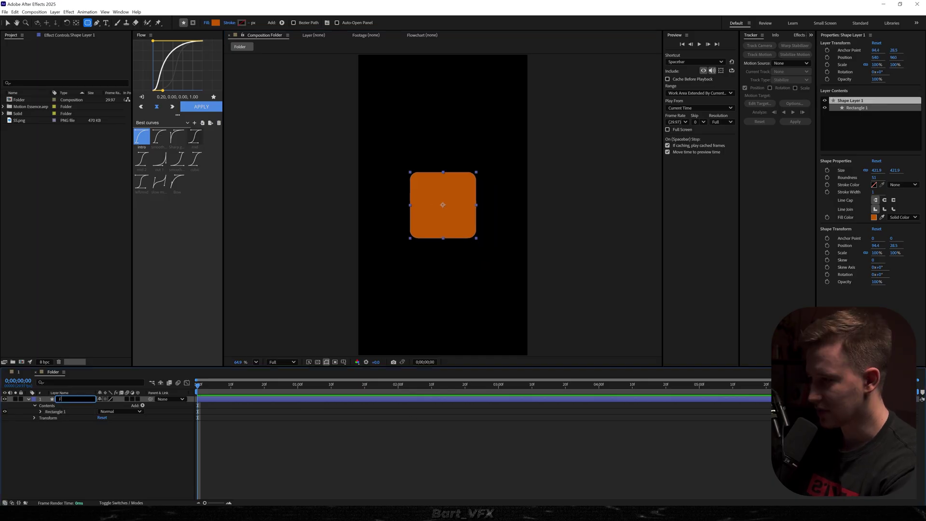
{"action": "type", "text": "older"}
{"action": "type", "text": "BG"}
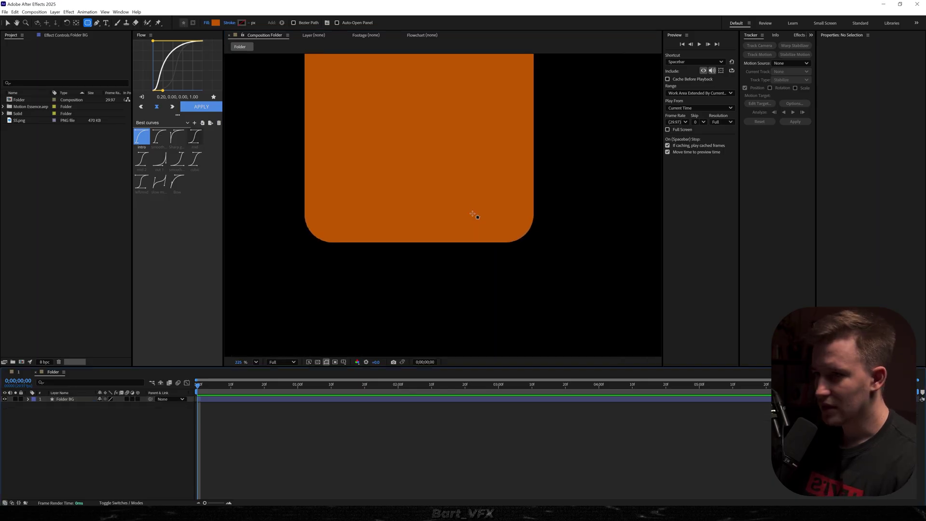
Draw a separate rounded rectangle about 209 × 257 px over the orange square and fill it with white
{"action": "scroll", "coordinate": [472, 215], "scroll_direction": "up", "scroll_amount": 1}
{"action": "left_click_drag", "start_coordinate": [463, 175], "coordinate": [485, 270]}
{"action": "scroll", "coordinate": [441, 212], "scroll_direction": "down", "scroll_amount": 3}
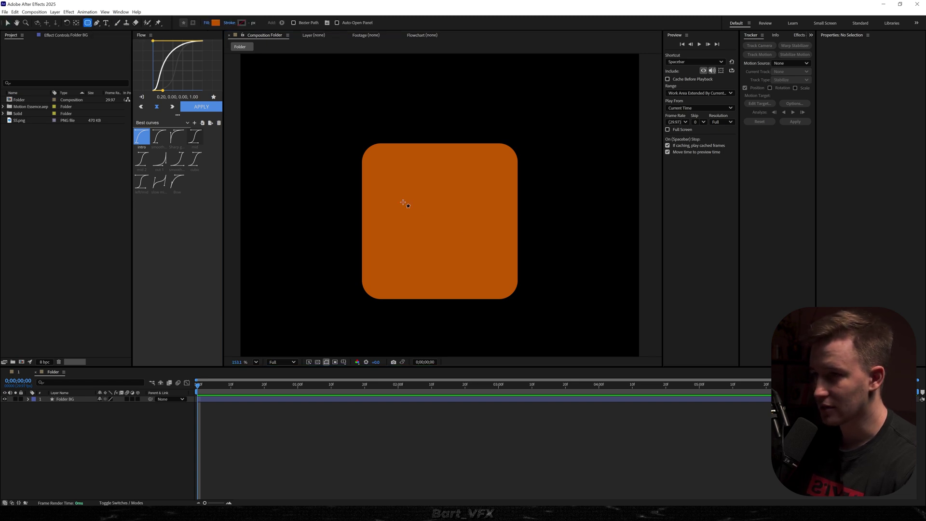
{"action": "left_click_drag", "start_coordinate": [409, 188], "coordinate": [452, 259]}
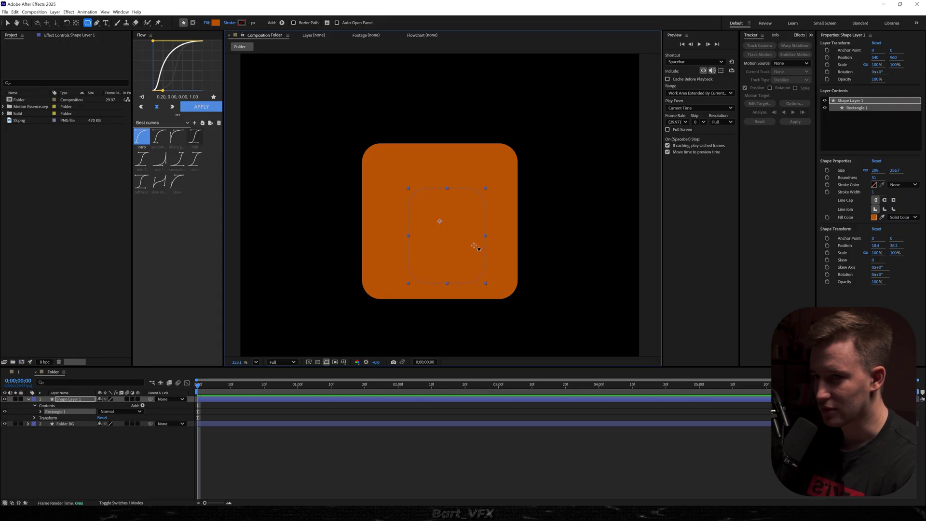
{"action": "left_click", "coordinate": [873, 217]}
{"action": "left_click_drag", "start_coordinate": [453, 200], "coordinate": [651, 227]}
{"action": "left_click_drag", "start_coordinate": [585, 244], "coordinate": [528, 214]}
{"action": "left_click", "coordinate": [733, 241]}
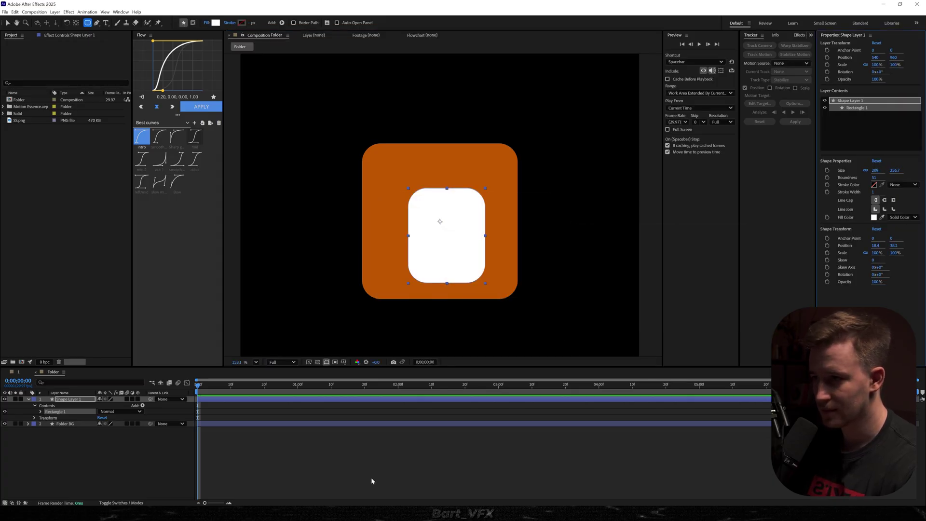
Center the white rectangle's anchor point and position in the composition, and reduce its corner roundness to 16
{"action": "left_click", "coordinate": [69, 399]}
{"action": "key", "text": "v"}
{"action": "key", "text": "ctrl+alt+Home"}
{"action": "key", "text": "ctrl+Home"}
{"action": "left_click_drag", "start_coordinate": [876, 181], "coordinate": [858, 179]}
Rename the white rectangle's layer as Paper
{"action": "left_click", "coordinate": [68, 399]}
{"action": "key", "text": "Return"}
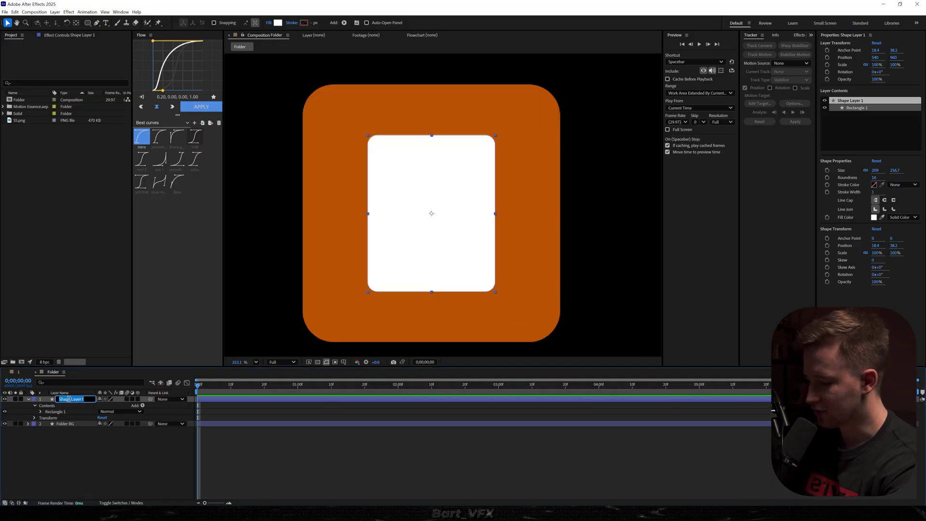
{"action": "type", "text": "Paper"}
{"action": "key", "text": "Return"}
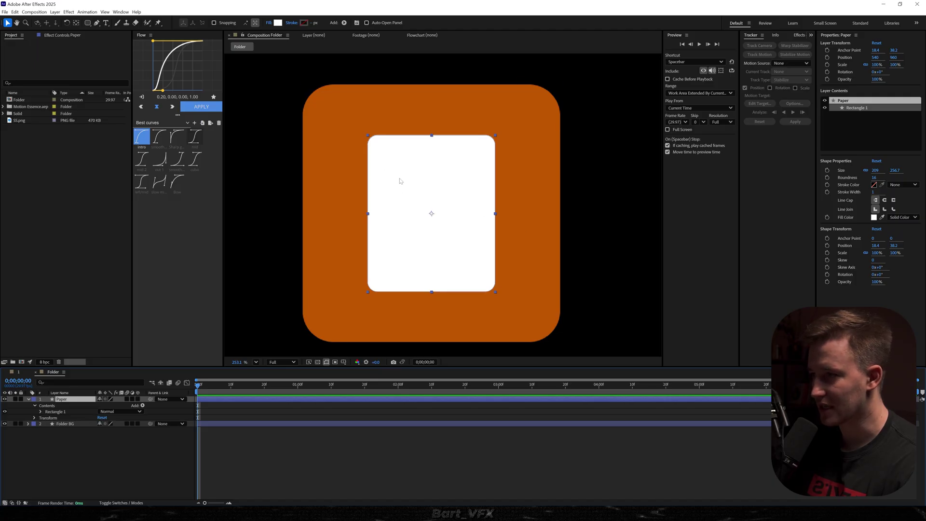
Draw a rounded bar about 174 × 18 px near the top of the white paper, within the Paper layer
{"action": "left_click_drag", "start_coordinate": [87, 24], "coordinate": [111, 29]}
{"action": "left_click_drag", "start_coordinate": [377, 151], "coordinate": [483, 160]}
{"action": "key", "text": "v"}
{"action": "scroll", "coordinate": [453, 164], "scroll_direction": "up", "scroll_amount": 1}
{"action": "left_click_drag", "start_coordinate": [378, 150], "coordinate": [384, 149]}
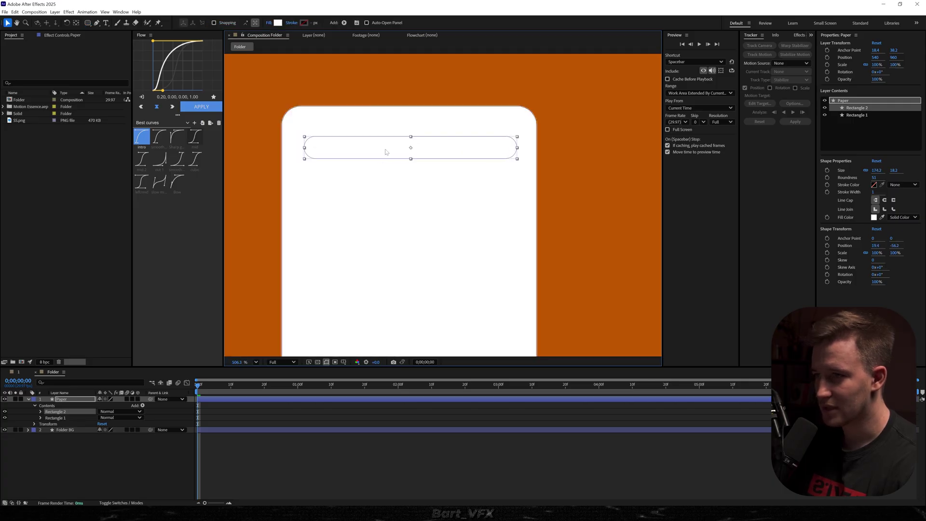
Fill the bar on the paper with light gray, RGB 189, 189, 189
{"action": "left_click", "coordinate": [873, 217]}
{"action": "left_click_drag", "start_coordinate": [445, 196], "coordinate": [613, 189]}
{"action": "left_click_drag", "start_coordinate": [552, 229], "coordinate": [529, 225]}
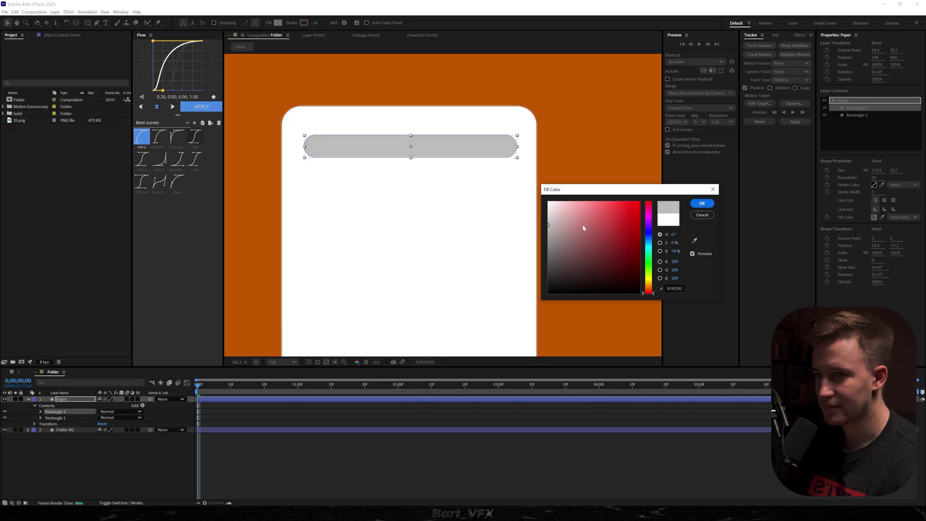
{"action": "left_click", "coordinate": [706, 205]}
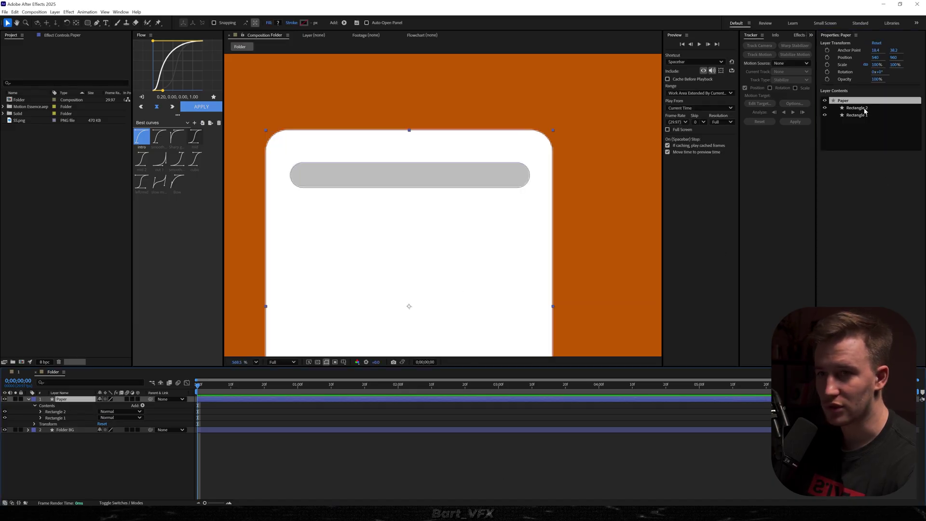
Duplicate the gray bar twice and place the copies below it as the second and third text lines of the paper
{"action": "left_click", "coordinate": [866, 110]}
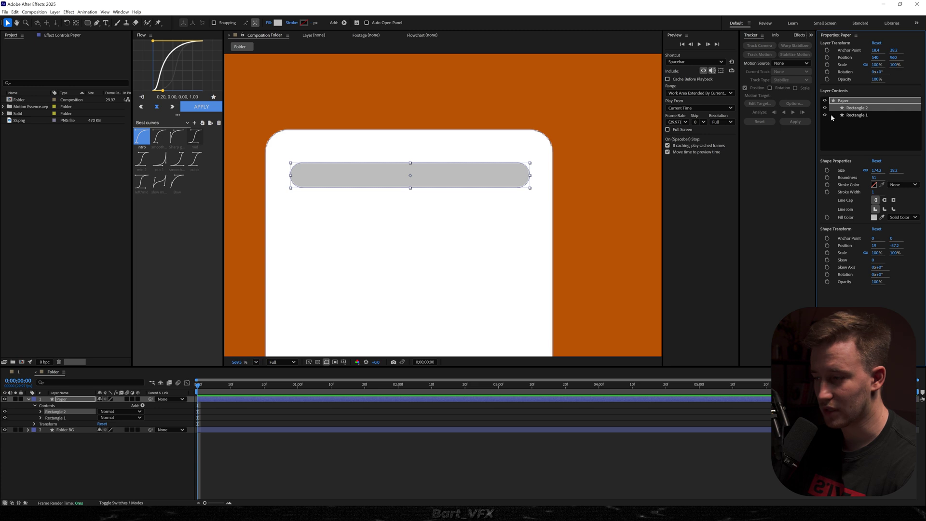
{"action": "key", "text": "ctrl+d"}
{"action": "left_click_drag", "start_coordinate": [351, 183], "coordinate": [335, 220]}
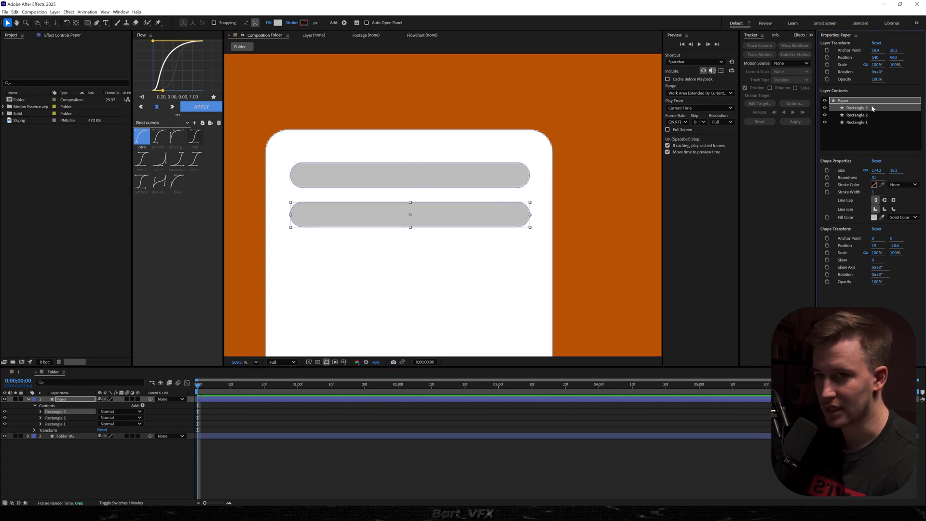
{"action": "left_click", "coordinate": [360, 214]}
{"action": "key", "text": "ctrl+d"}
{"action": "left_click_drag", "start_coordinate": [360, 214], "coordinate": [360, 257]}
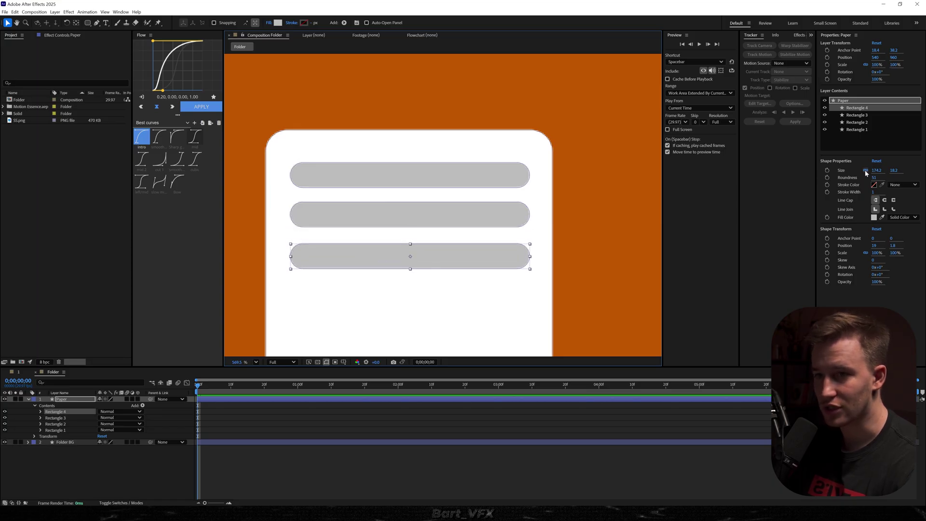
Unlink the third bar's size, shorten its width to about 88 px, and align it with the left ends of the bars above
{"action": "left_click_drag", "start_coordinate": [876, 170], "coordinate": [845, 251]}
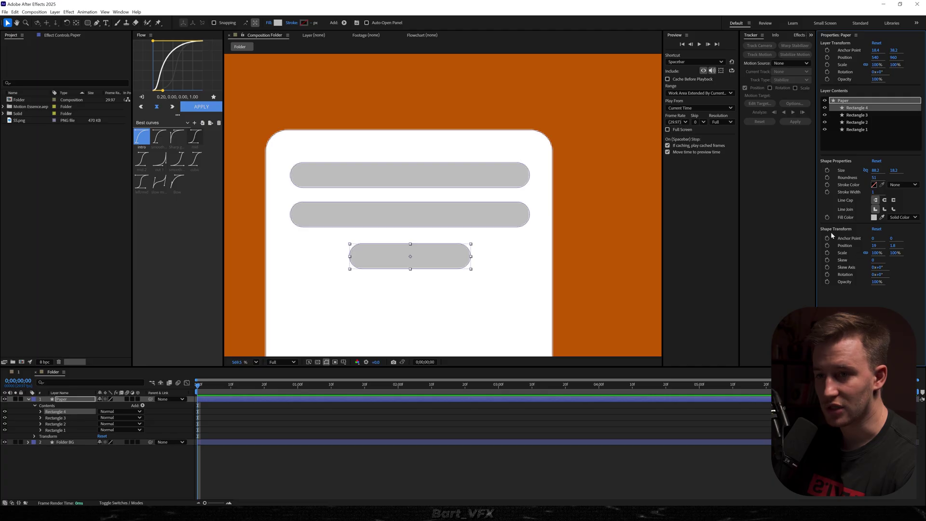
{"action": "mouse_move", "coordinate": [875, 248]}
{"action": "left_mouse_down"}
{"action": "mouse_move", "coordinate": [863, 245]}
{"action": "mouse_move", "coordinate": [899, 250]}
{"action": "mouse_move", "coordinate": [888, 246]}
{"action": "left_mouse_up"}
{"action": "left_click_drag", "start_coordinate": [889, 246], "coordinate": [885, 246]}
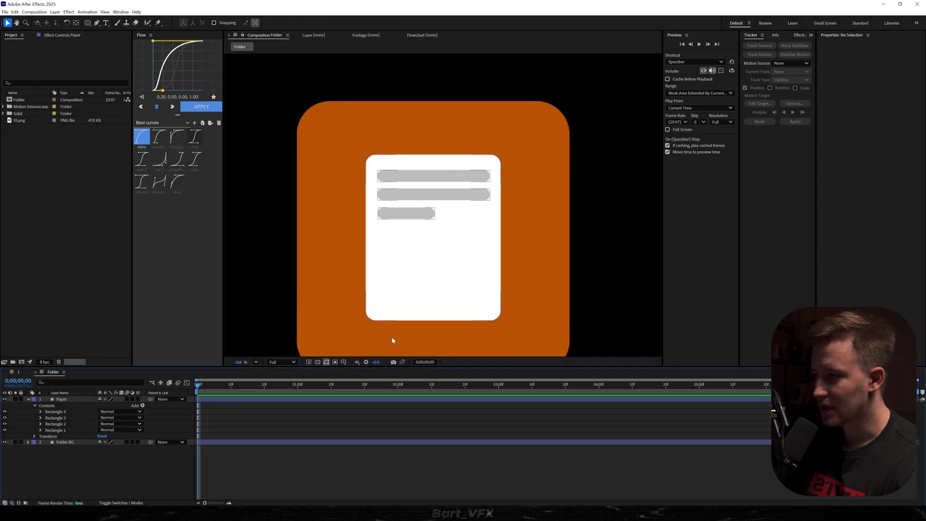
Rename the Paper layer as Paper 1
{"action": "left_click", "coordinate": [61, 399]}
{"action": "key", "text": "Return"}
{"action": "type", "text": "pape"}
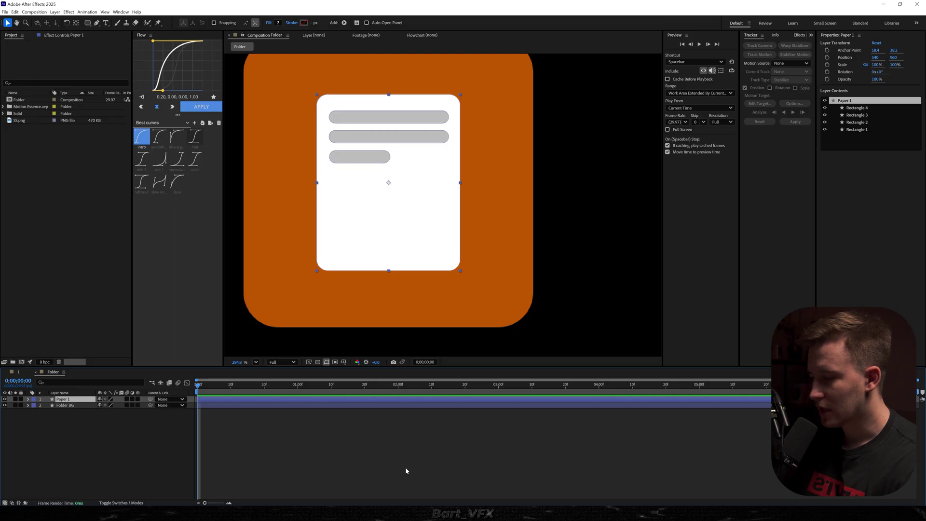
Apply the Drop Shadow effect to the Paper 1 layer
{"action": "key", "text": "ctrl+space"}
{"action": "type", "text": "drop"}
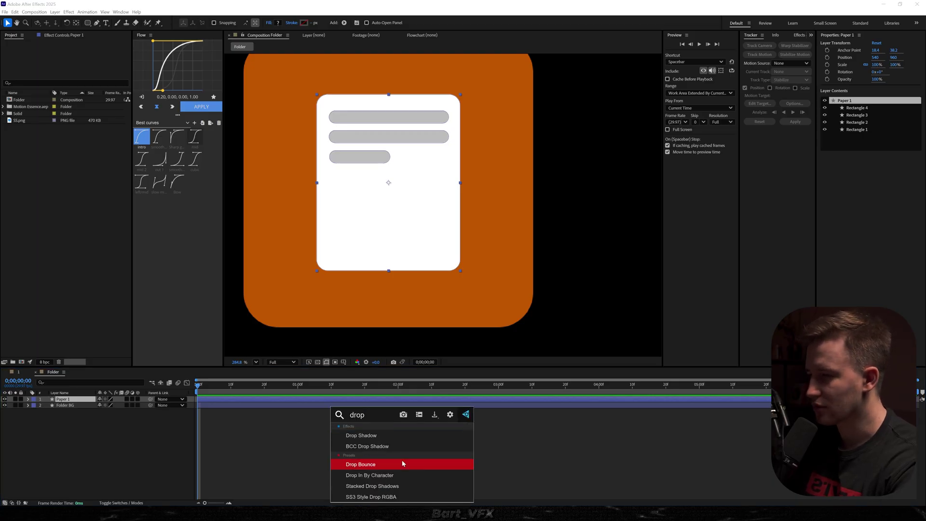
{"action": "key", "text": "Up"}
{"action": "key", "text": "Up"}
{"action": "key", "text": "Return"}
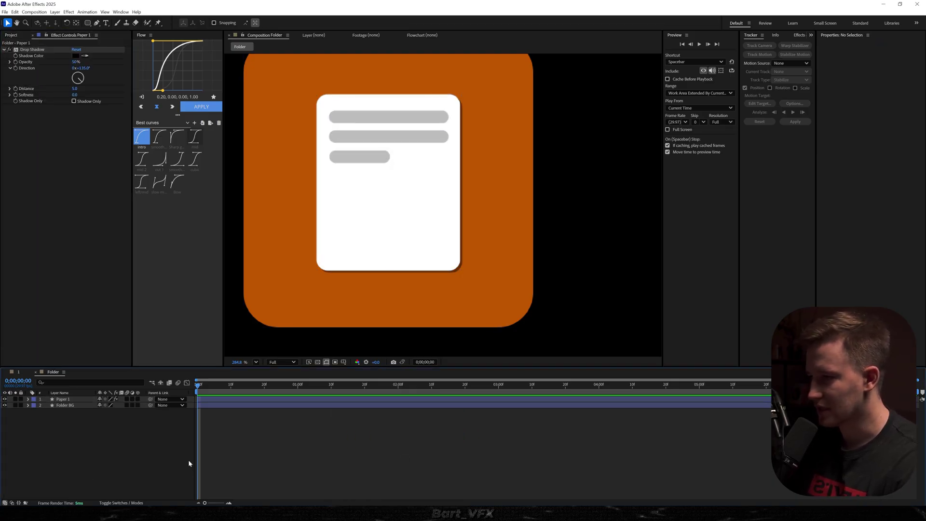
Duplicate the Folder BG layer, move the copy above Paper 1, and rename it Folder FG
{"action": "key", "text": "comma"}
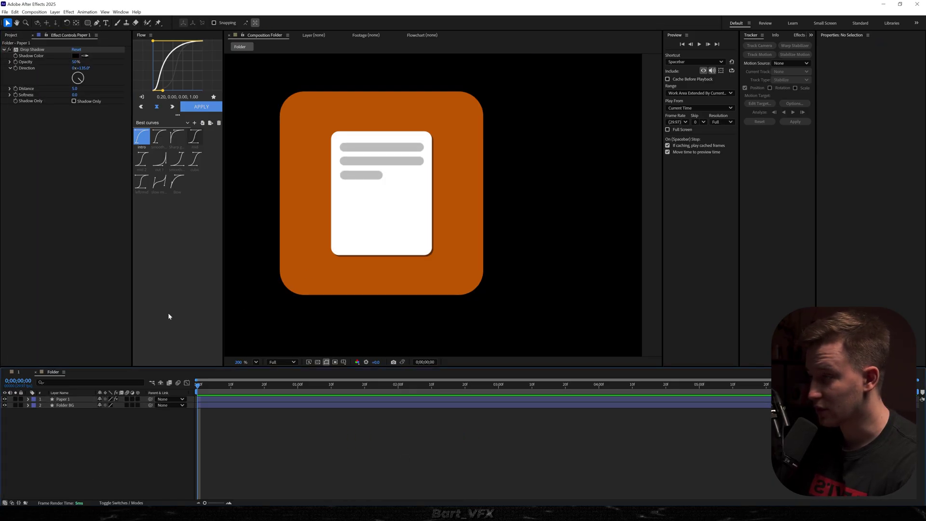
{"action": "left_click", "coordinate": [69, 409]}
{"action": "key", "text": "ctrl+d"}
{"action": "left_click_drag", "start_coordinate": [66, 407], "coordinate": [74, 396]}
{"action": "key", "text": "Return"}
{"action": "type", "text": "Folder FG"}
{"action": "key", "text": "Return"}
Change the Folder FG shape's fill to medium gray, hex 787878
{"action": "left_click", "coordinate": [873, 217]}
{"action": "left_click_drag", "start_coordinate": [410, 198], "coordinate": [598, 191]}
{"action": "left_click", "coordinate": [575, 239]}
{"action": "left_click_drag", "start_coordinate": [575, 238], "coordinate": [555, 251]}
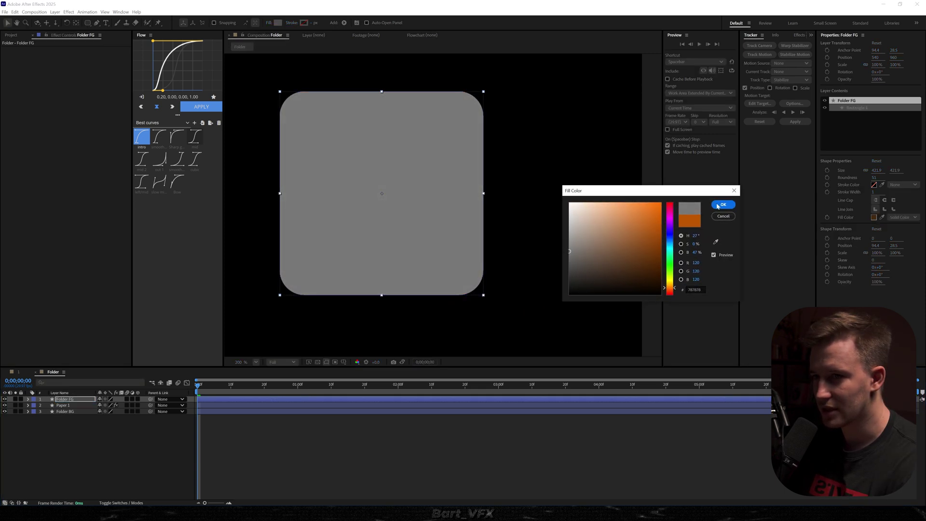
{"action": "left_click", "coordinate": [723, 205]}
Convert the rectangle path inside the Folder FG layer to a Bezier path
{"action": "left_click", "coordinate": [61, 399]}
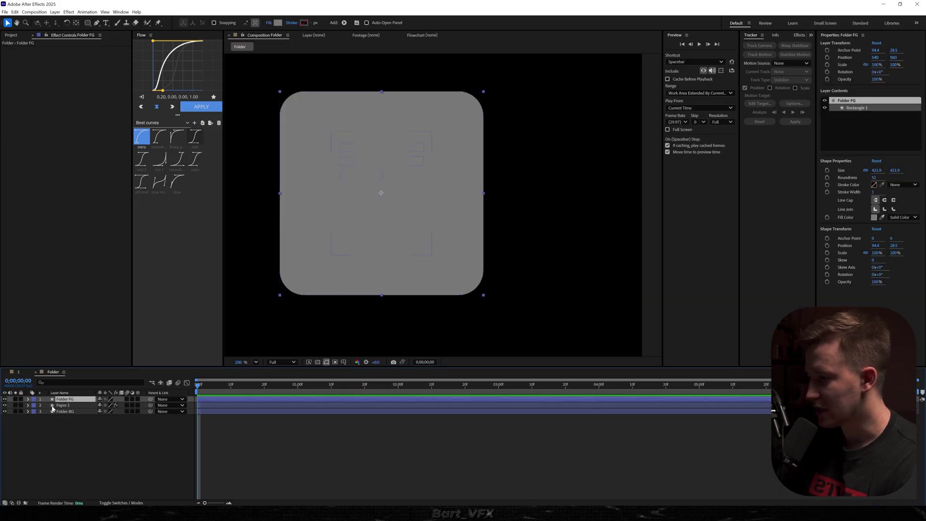
{"action": "left_click", "coordinate": [27, 399]}
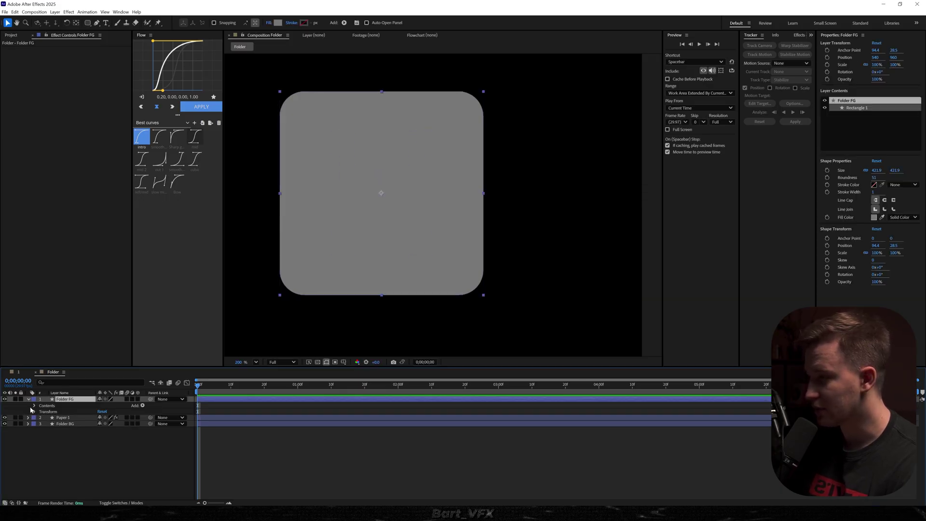
{"action": "left_click", "coordinate": [34, 409]}
{"action": "left_click", "coordinate": [54, 412]}
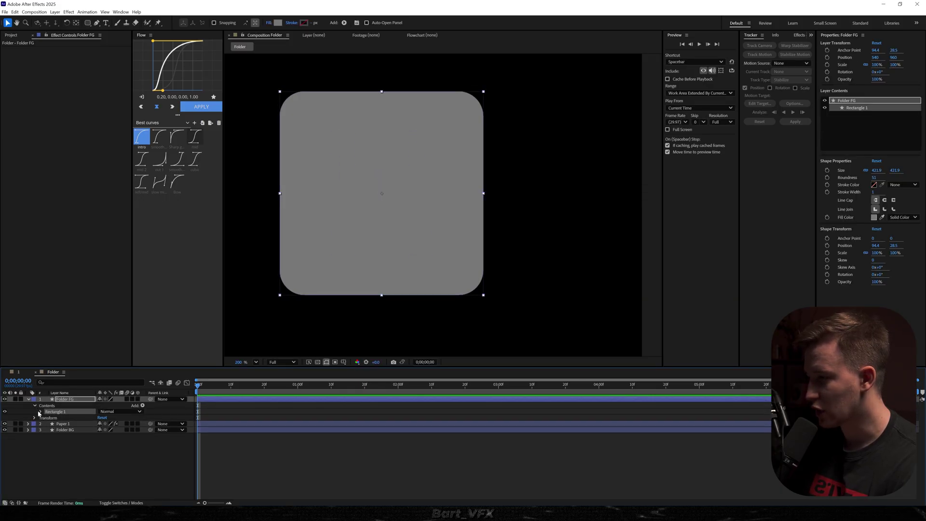
{"action": "left_click", "coordinate": [41, 412]}
{"action": "left_click", "coordinate": [65, 418]}
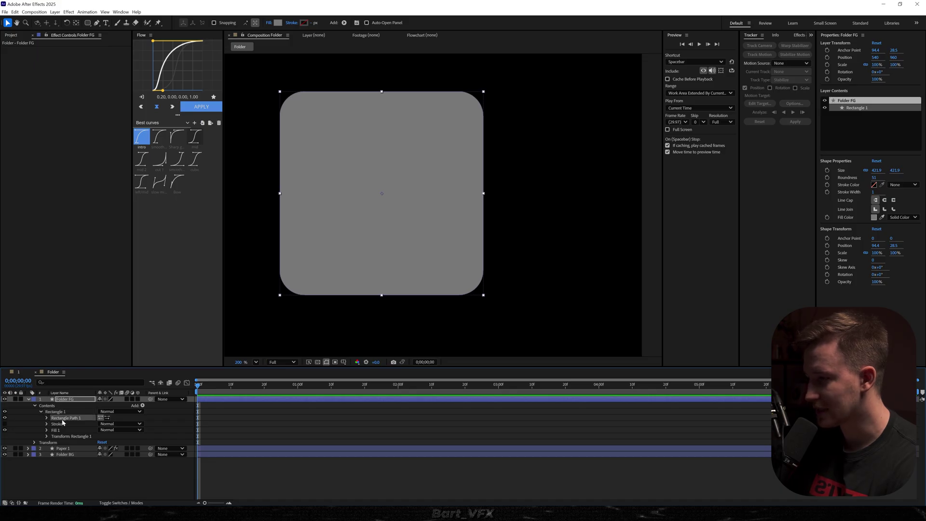
{"action": "right_click", "coordinate": [61, 420]}
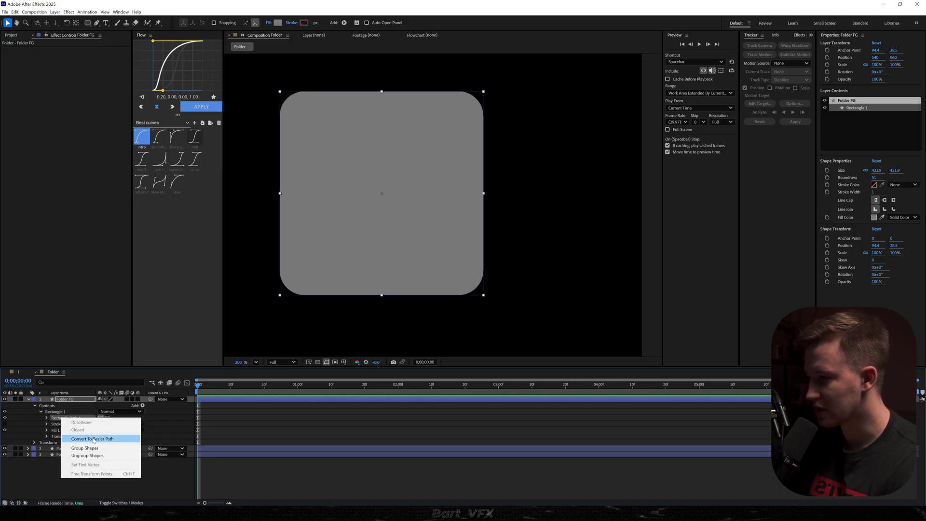
{"action": "left_click", "coordinate": [95, 439]}
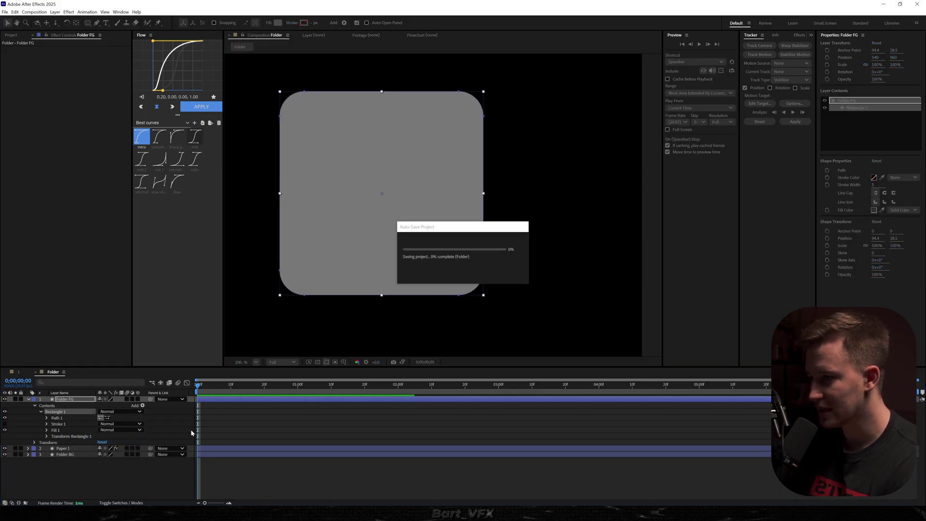
Delete the two vertices on the top edge of the Folder FG path
{"action": "left_click", "coordinate": [305, 94]}
{"action": "left_click_drag", "start_coordinate": [306, 94], "coordinate": [466, 94]}
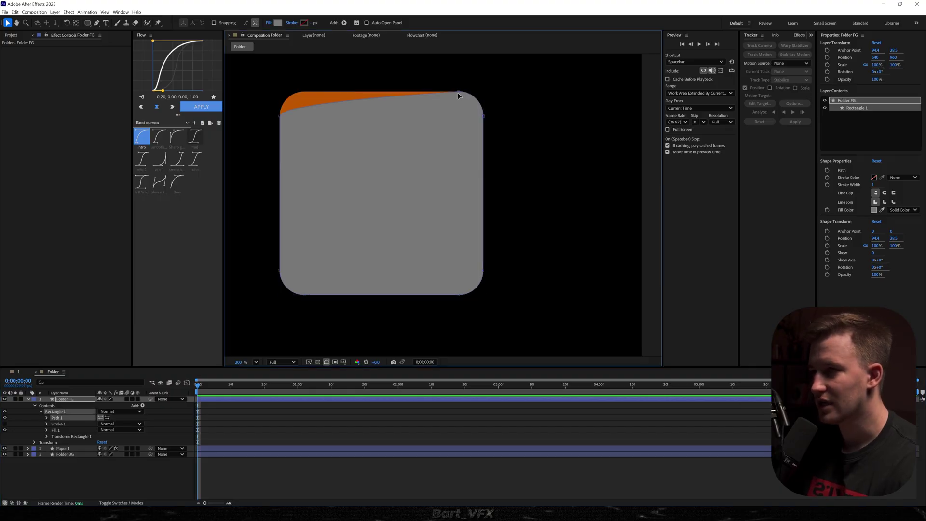
{"action": "left_click", "coordinate": [458, 92]}
{"action": "key", "text": "Delete"}
Select the two upper side vertices of the Folder FG path and move them down to uncover the top of the paper
{"action": "left_click_drag", "start_coordinate": [531, 99], "coordinate": [263, 141]}
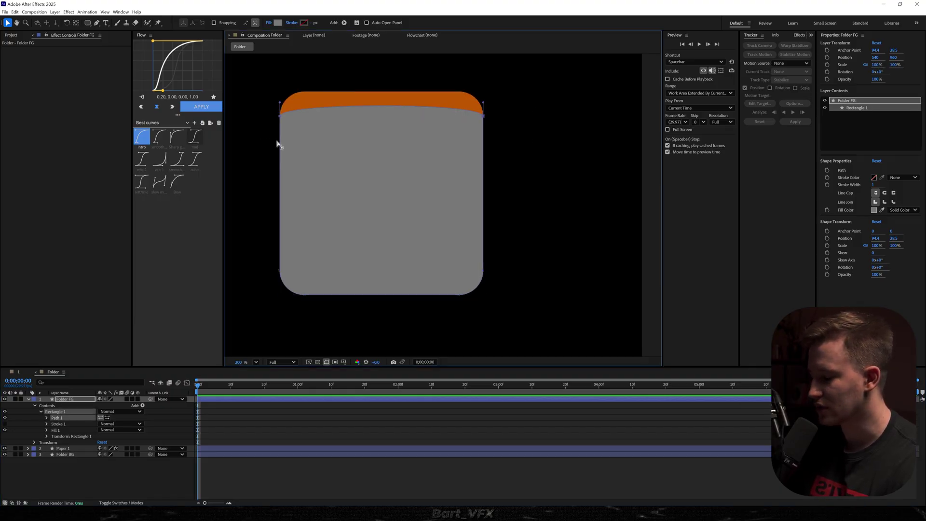
{"action": "double_click", "coordinate": [483, 116]}
{"action": "left_click_drag", "start_coordinate": [420, 112], "coordinate": [417, 181]}
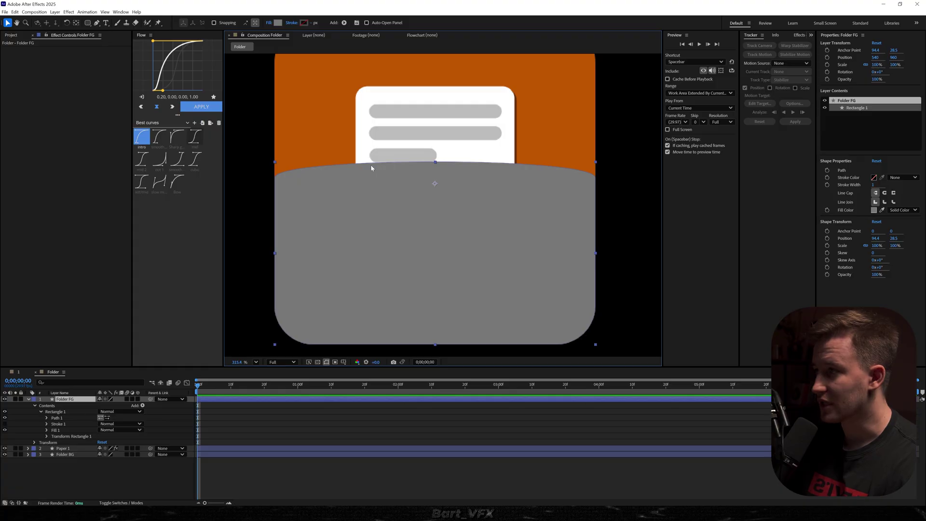
Add two vertices along the top edge of the Folder FG path with the Pen tool, one on each side of its centre
{"action": "left_click", "coordinate": [97, 23]}
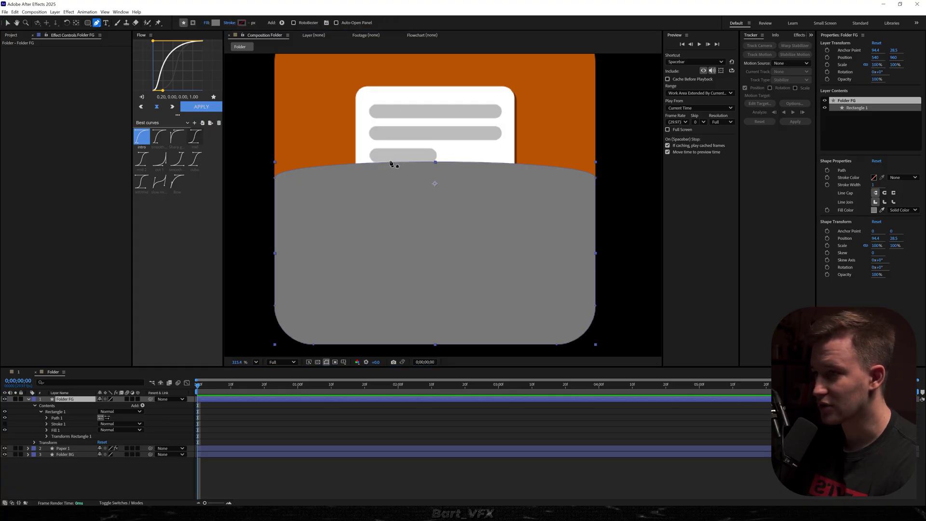
{"action": "left_click", "coordinate": [386, 163]}
{"action": "left_click", "coordinate": [453, 163]}
{"action": "scroll", "coordinate": [453, 166], "scroll_direction": "up", "scroll_amount": 3}
{"action": "left_click_drag", "start_coordinate": [476, 192], "coordinate": [416, 196]}
{"action": "key", "text": "v"}
{"action": "left_click_drag", "start_coordinate": [371, 202], "coordinate": [446, 209]}
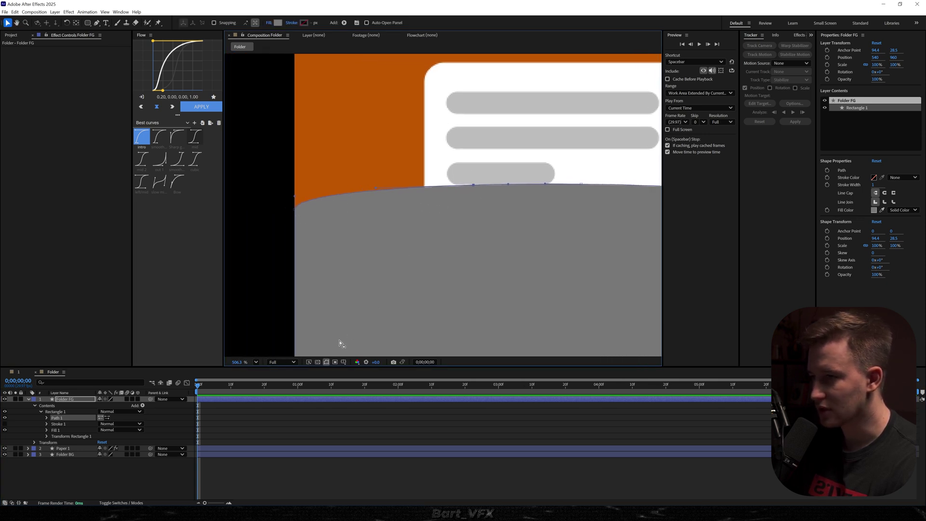
Show the rulers, place a horizontal guide at the Folder FG's upper-left corner height, and lower the left added vertex onto it
{"action": "left_click", "coordinate": [343, 363]}
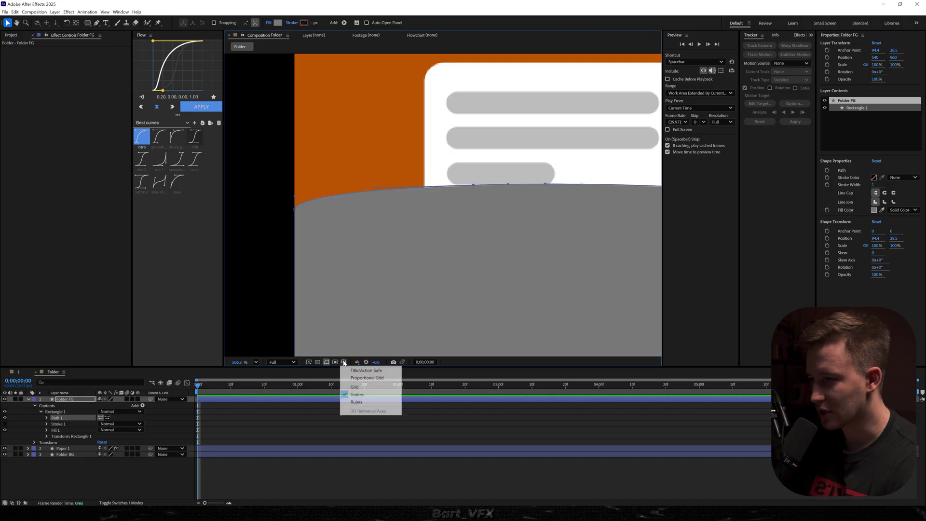
{"action": "left_click", "coordinate": [357, 402]}
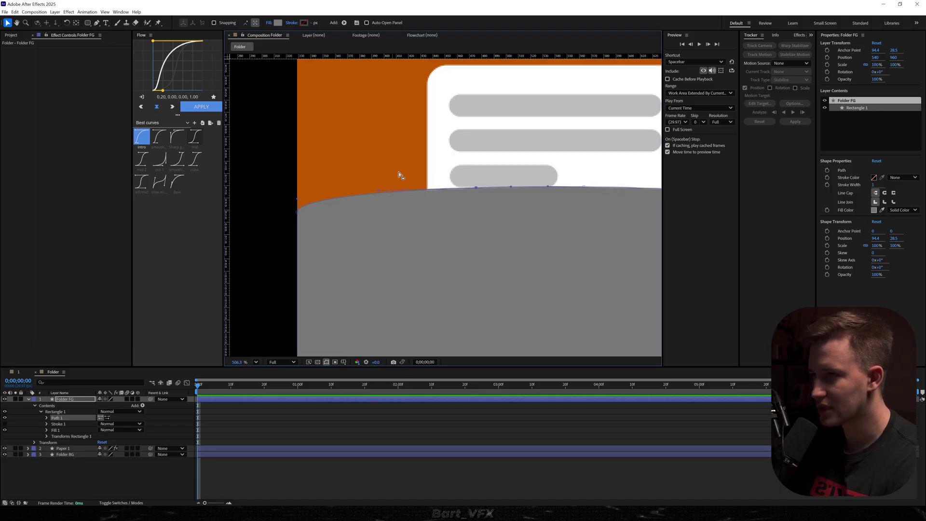
{"action": "left_click_drag", "start_coordinate": [391, 57], "coordinate": [396, 213]}
{"action": "left_click_drag", "start_coordinate": [477, 188], "coordinate": [476, 213]}
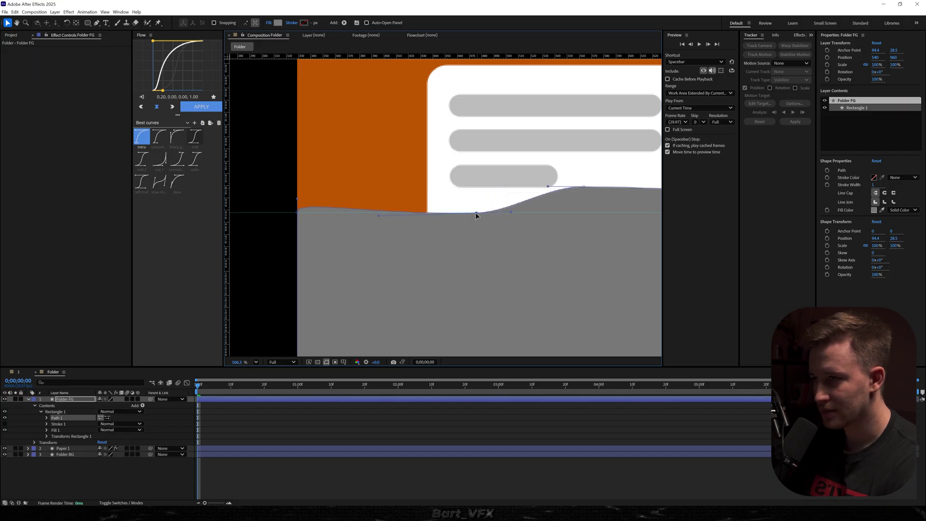
Adjust the Bezier handles on the left part of the Folder FG's top edge until that section runs straight along the guide
{"action": "scroll", "coordinate": [277, 234], "scroll_direction": "up", "scroll_amount": 5}
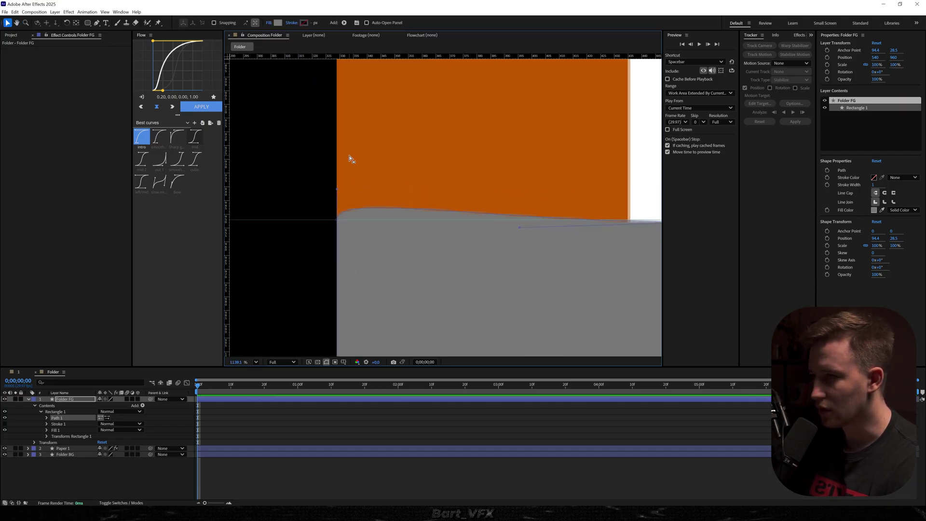
{"action": "key", "text": "g"}
{"action": "left_click_drag", "start_coordinate": [357, 209], "coordinate": [359, 221]}
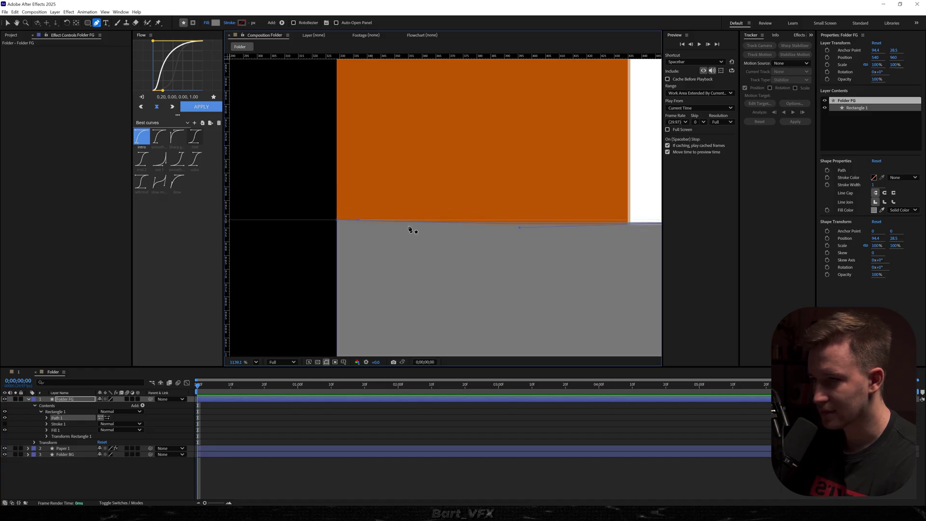
{"action": "scroll", "coordinate": [411, 227], "scroll_direction": "right", "scroll_amount": 5}
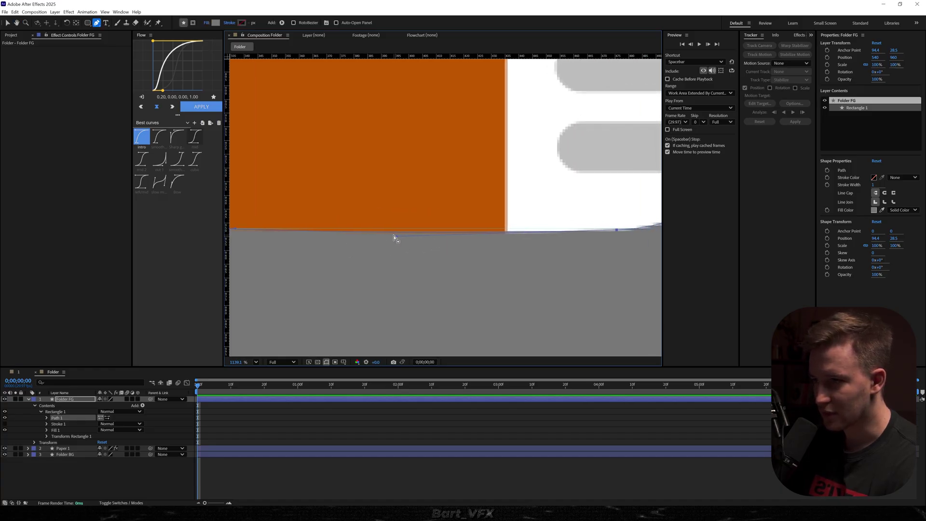
{"action": "left_click_drag", "start_coordinate": [396, 236], "coordinate": [420, 228]}
{"action": "scroll", "coordinate": [420, 228], "scroll_direction": "down", "scroll_amount": 5}
{"action": "left_click_drag", "start_coordinate": [491, 245], "coordinate": [316, 235]}
{"action": "scroll", "coordinate": [316, 234], "scroll_direction": "down", "scroll_amount": 3}
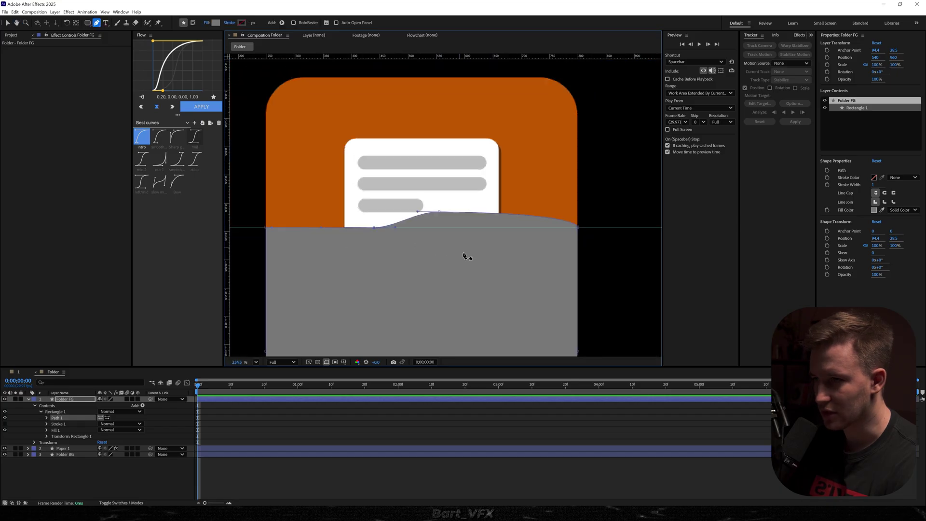
Lower the upper-right corner vertex and the right added vertex of the Folder FG path to one height, forming a stepped edge
{"action": "left_click_drag", "start_coordinate": [593, 228], "coordinate": [594, 279]}
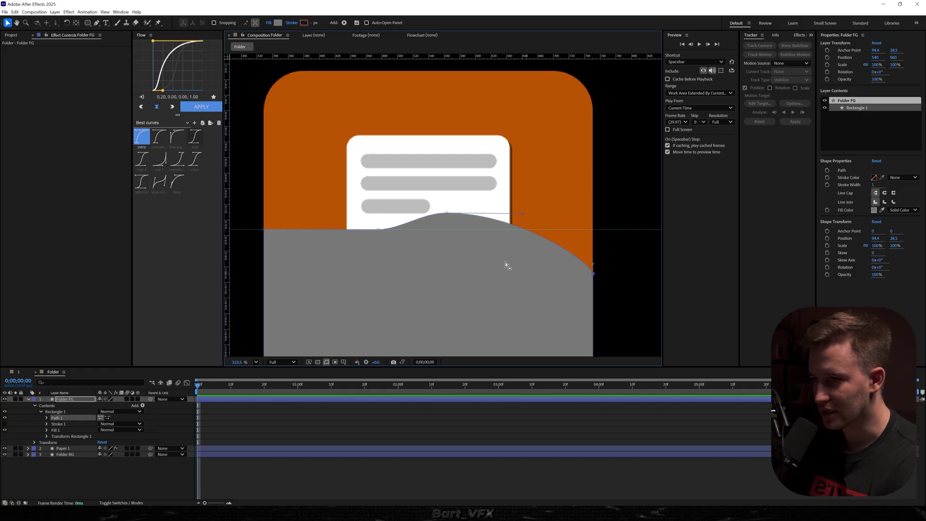
{"action": "left_click", "coordinate": [446, 213]}
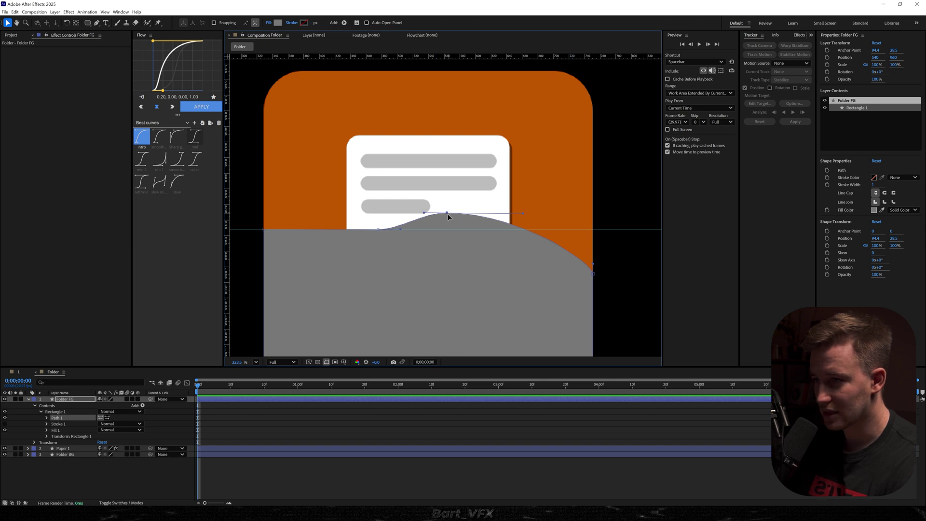
{"action": "left_click_drag", "start_coordinate": [447, 215], "coordinate": [447, 270]}
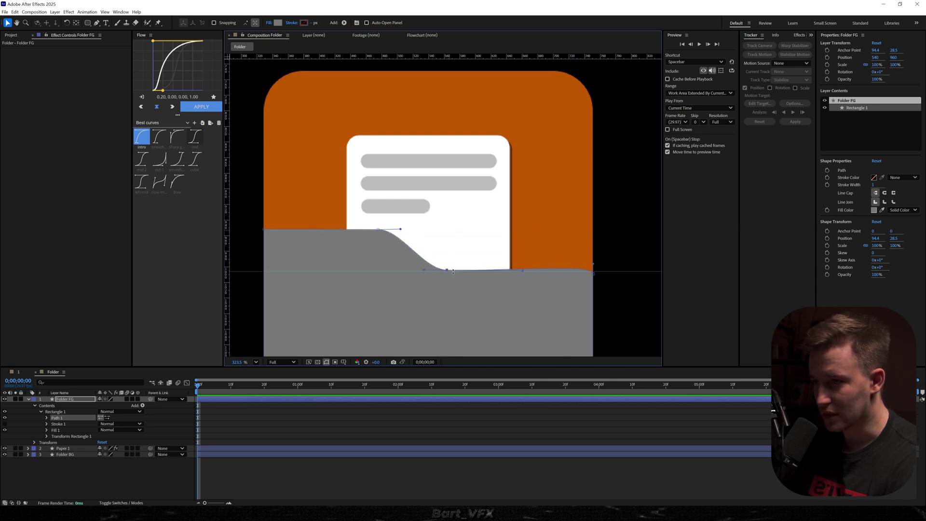
Straighten the right part of the Folder FG's top edge by aligning its Bezier handles horizontally
{"action": "scroll", "coordinate": [591, 284], "scroll_direction": "up", "scroll_amount": 4}
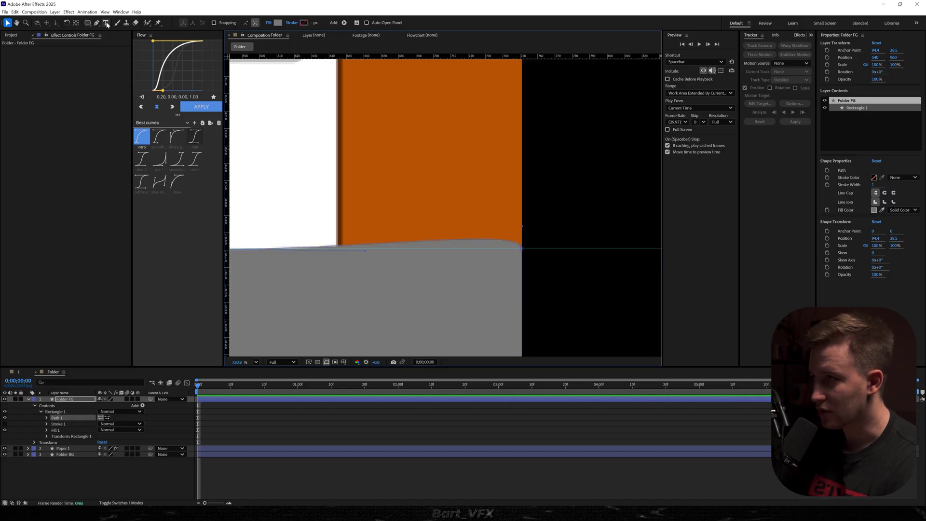
{"action": "left_click", "coordinate": [97, 22]}
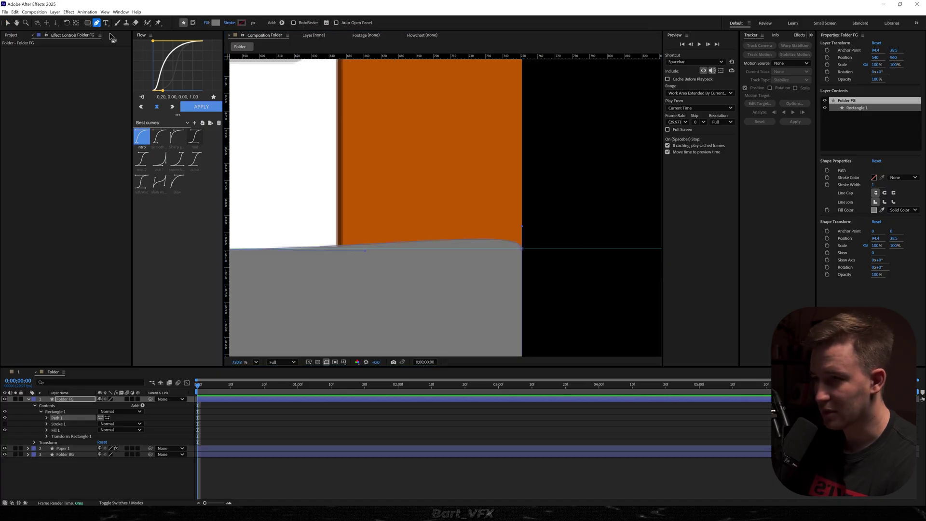
{"action": "left_click_drag", "start_coordinate": [522, 226], "coordinate": [493, 249]}
{"action": "left_click_drag", "start_coordinate": [365, 251], "coordinate": [477, 258]}
{"action": "left_click_drag", "start_coordinate": [477, 258], "coordinate": [436, 256]}
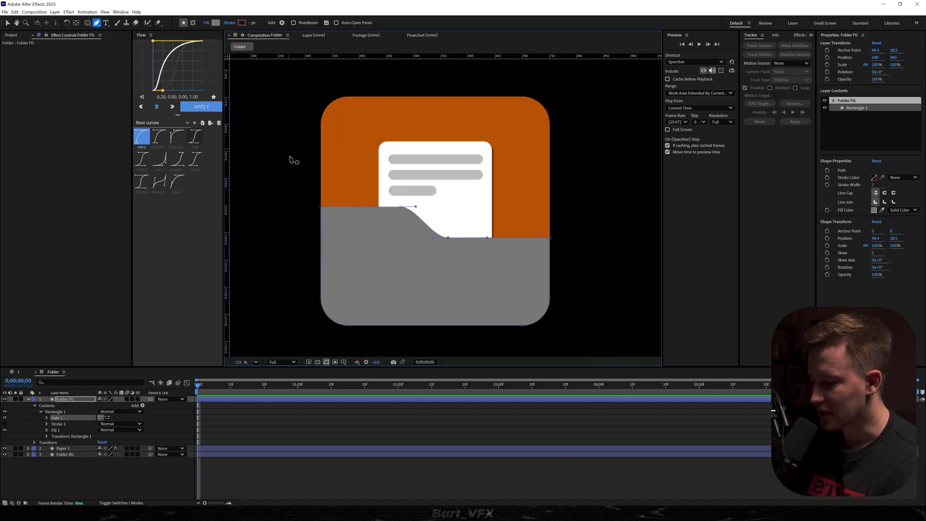
Hide the rulers and nudge the two vertices of the Folder FG's lower right edge upward to make the step shallower
{"action": "key", "text": "ctrl+r"}
{"action": "key", "text": "v"}
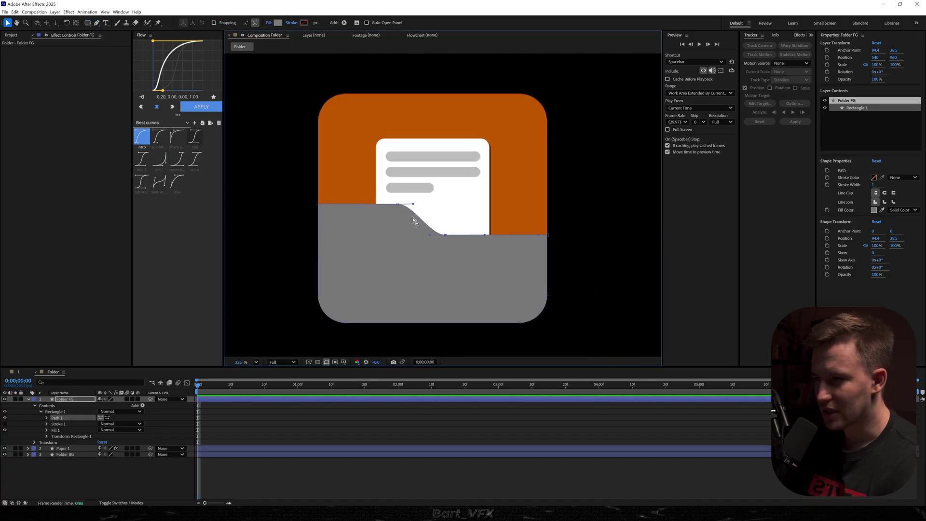
{"action": "left_click_drag", "start_coordinate": [433, 217], "coordinate": [575, 260]}
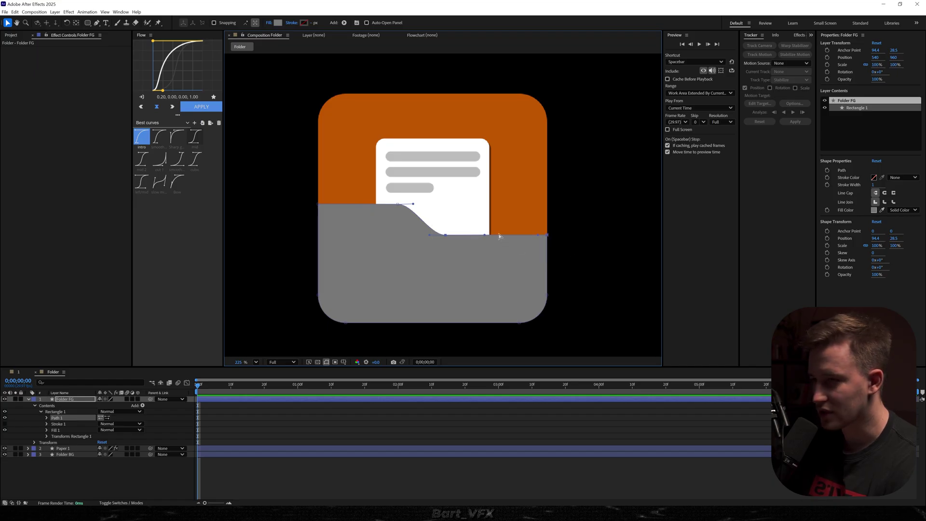
{"action": "double_click", "coordinate": [499, 236]}
{"action": "key", "text": "Up"}
{"action": "key", "text": "Up"}
{"action": "key", "text": "Up"}
{"action": "key", "text": "Up"}
{"action": "key", "text": "Up"}
{"action": "key", "text": "Up"}
{"action": "key", "text": "Up"}
{"action": "key", "text": "Up"}
{"action": "key", "text": "Up"}
{"action": "key", "text": "Up"}
{"action": "key", "text": "Up"}
{"action": "key", "text": "Up"}
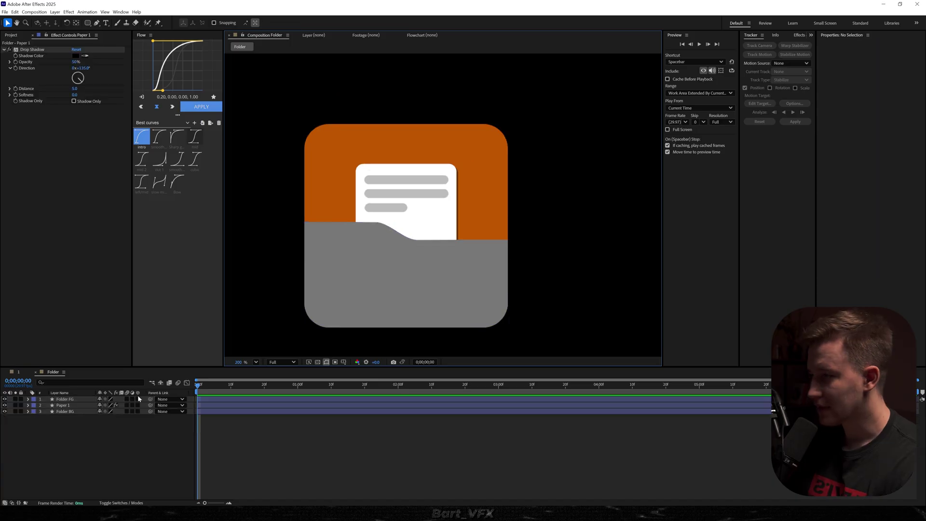
Turn Folder FG into an adjustment layer and apply Gaussian Blur to it with a Blurriness of 120.8
{"action": "left_click", "coordinate": [371, 276]}
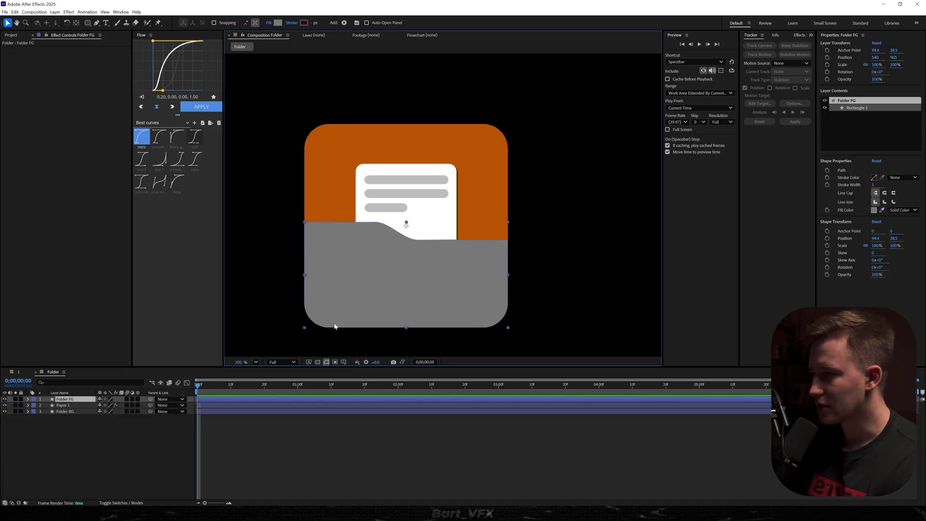
{"action": "left_click", "coordinate": [132, 399]}
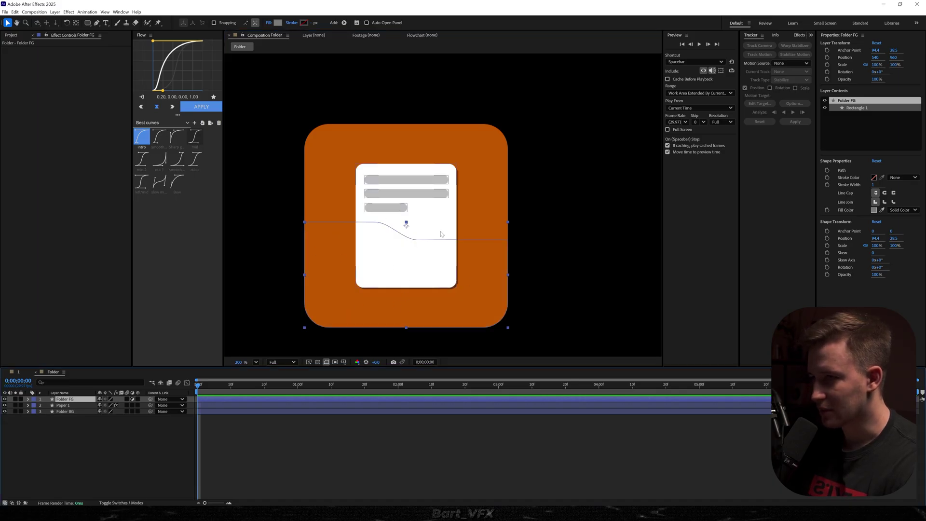
{"action": "key", "text": "ctrl+space"}
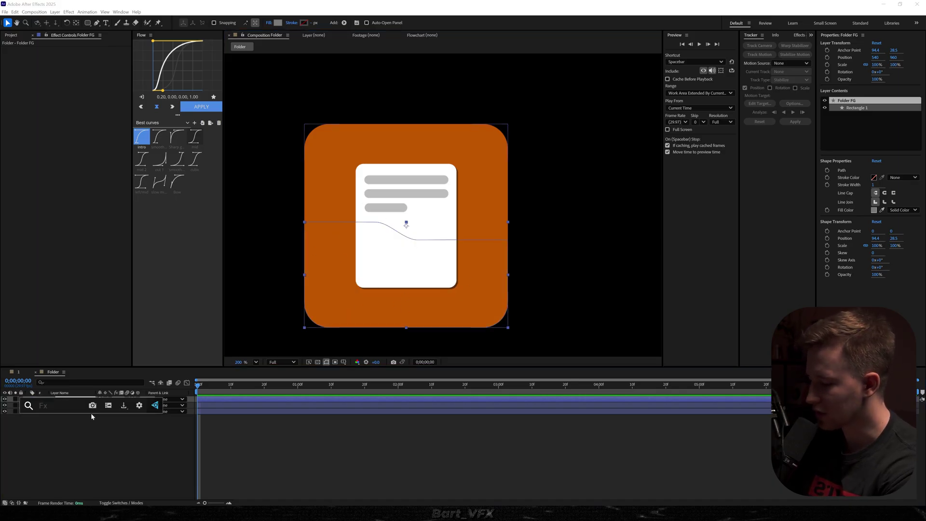
{"action": "type", "text": "gaus"}
{"action": "key", "text": "Return"}
{"action": "left_click_drag", "start_coordinate": [75, 55], "coordinate": [152, 47]}
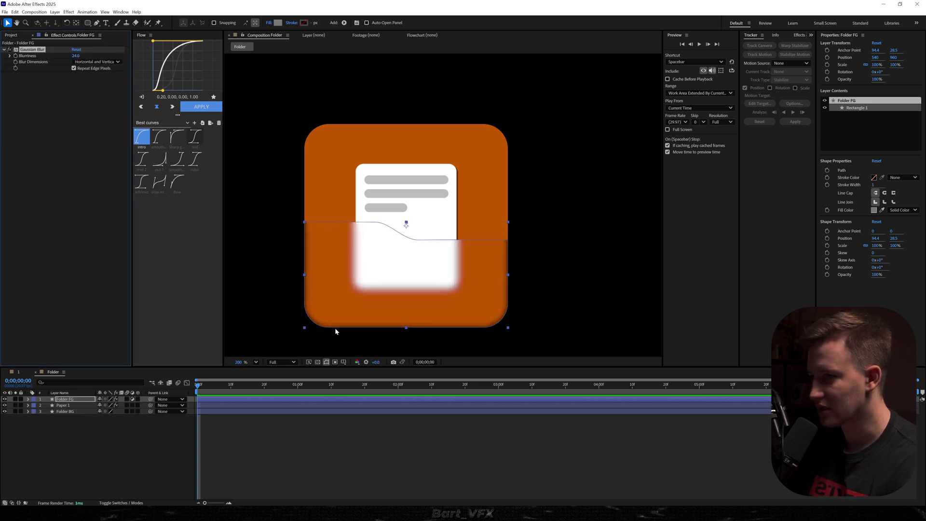
{"action": "left_click_drag", "start_coordinate": [179, 62], "coordinate": [341, 72]}
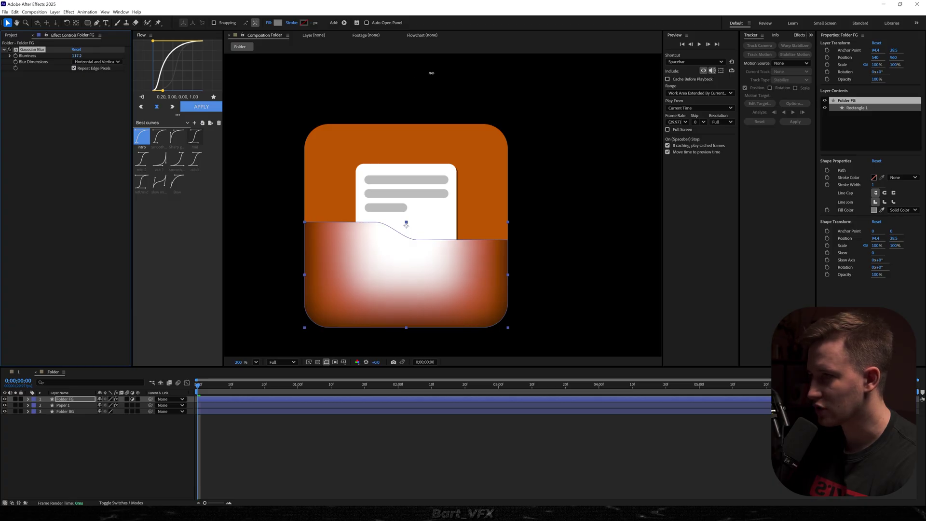
{"action": "left_click_drag", "start_coordinate": [433, 73], "coordinate": [441, 72]}
{"action": "left_click", "coordinate": [403, 473]}
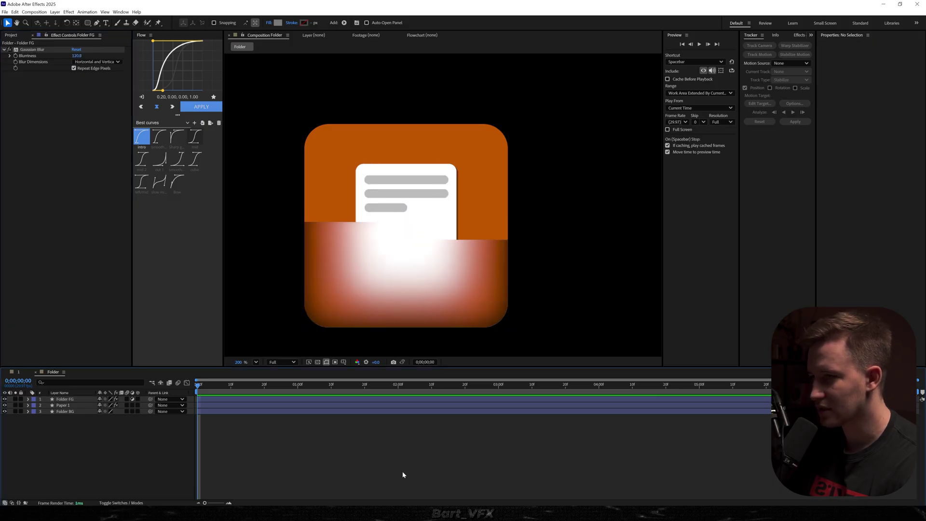
Add the Exposure effect to Folder FG and set its Exposure to -0.19
{"action": "left_click", "coordinate": [111, 301]}
{"action": "key", "text": "ctrl+space"}
{"action": "type", "text": "exp"}
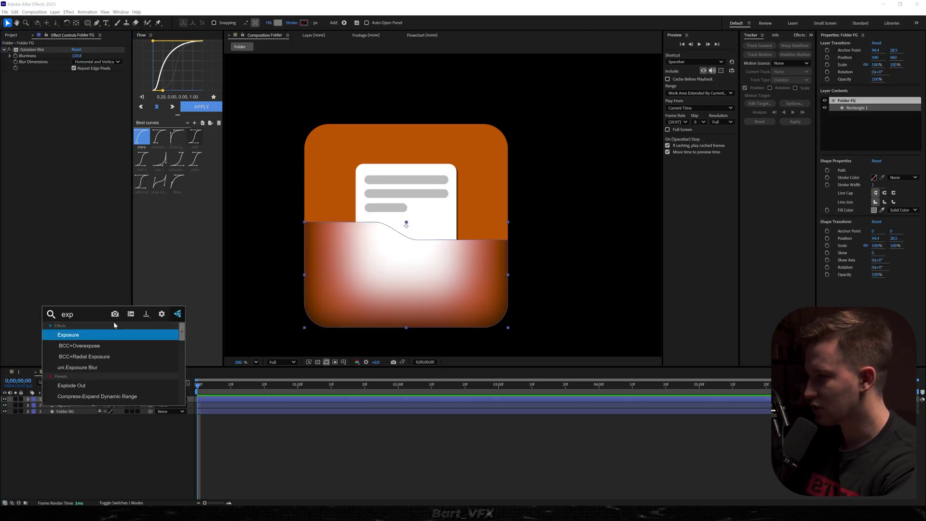
{"action": "key", "text": "Return"}
{"action": "left_click_drag", "start_coordinate": [76, 93], "coordinate": [30, 116]}
{"action": "left_click", "coordinate": [337, 448]}
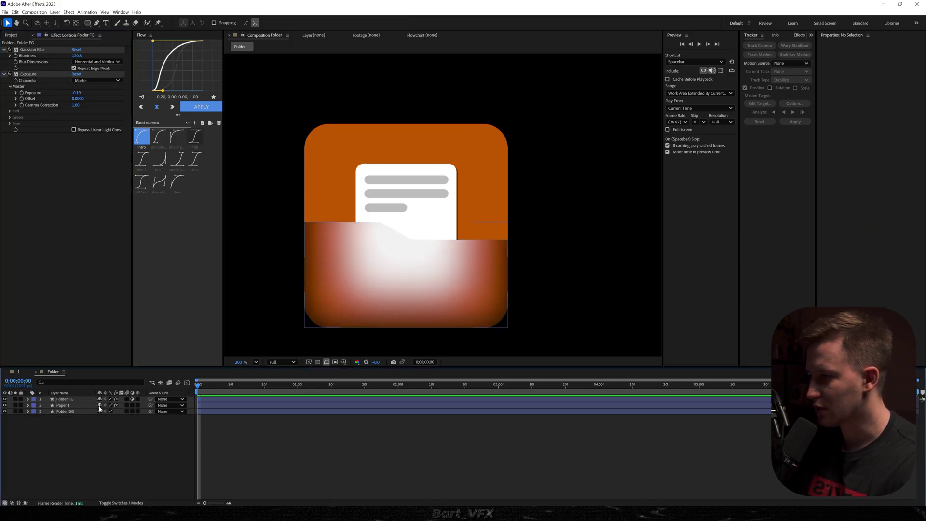
Apply CC Light Sweep to the Folder BG layer and move its center to the middle of the folder
{"action": "left_click", "coordinate": [64, 411]}
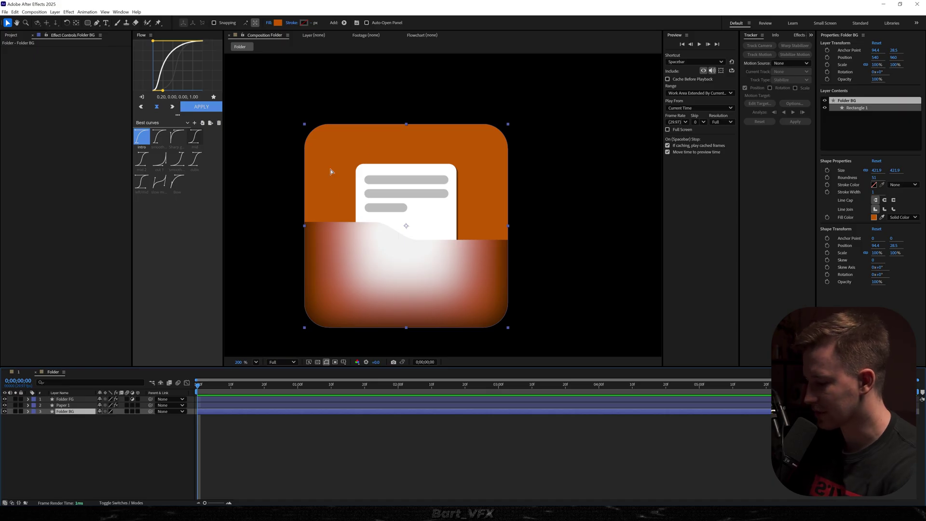
{"action": "key", "text": "ctrl+space"}
{"action": "type", "text": "cc light s"}
{"action": "key", "text": "Return"}
{"action": "scroll", "coordinate": [390, 116], "scroll_direction": "down", "scroll_amount": 3}
{"action": "left_click_drag", "start_coordinate": [391, 111], "coordinate": [392, 245]}
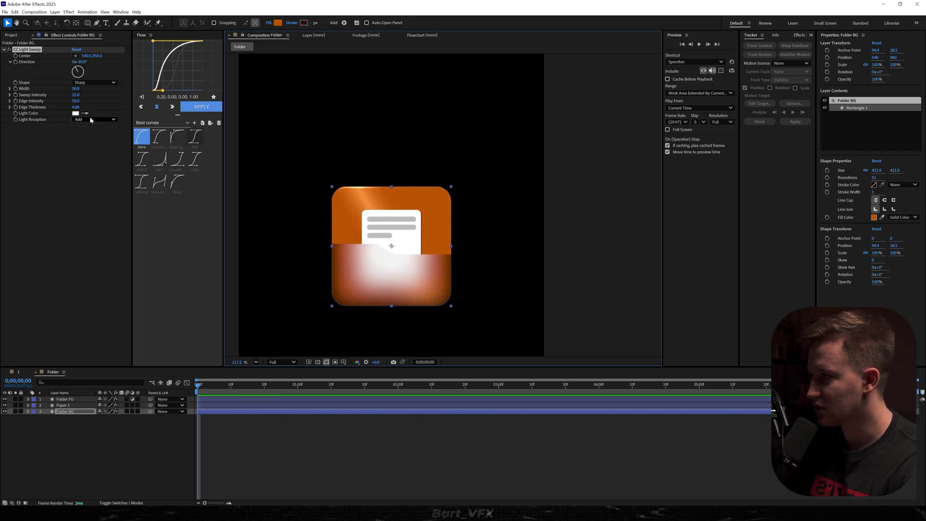
Give the CC Light Sweep on Folder BG a softer shape and a wider, brighter light band
{"action": "left_click", "coordinate": [88, 83]}
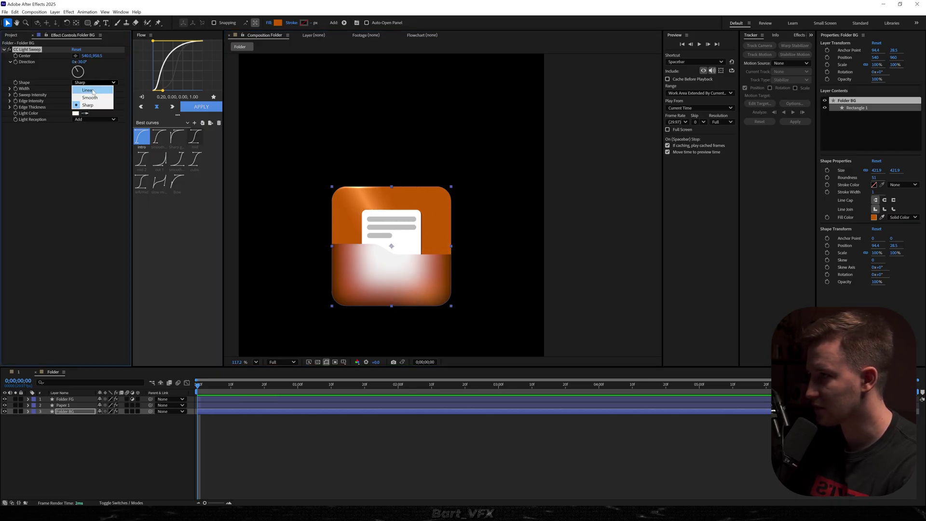
{"action": "left_click", "coordinate": [93, 95]}
{"action": "left_click_drag", "start_coordinate": [79, 94], "coordinate": [92, 85]}
{"action": "left_click", "coordinate": [412, 474]}
{"action": "scroll", "coordinate": [391, 269], "scroll_direction": "up", "scroll_amount": 5}
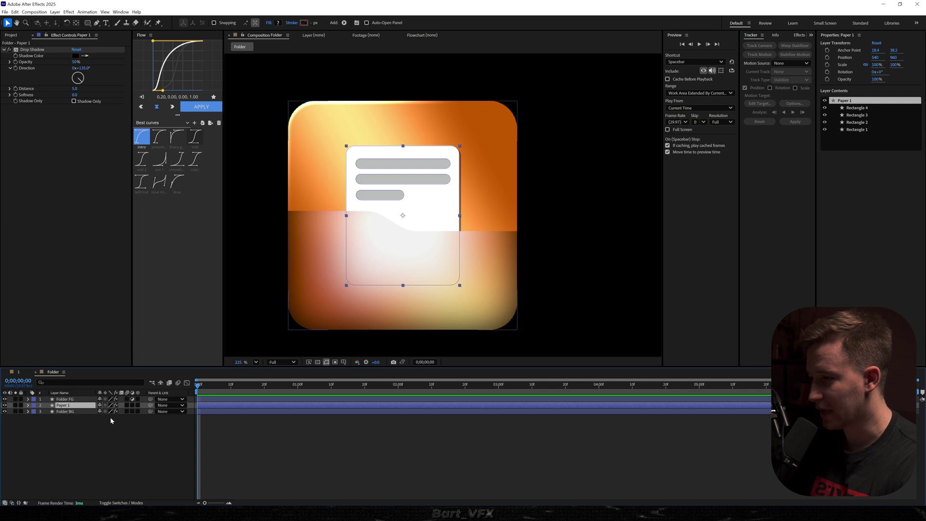
Keyframe Paper 1's position so it starts lowered at 540, 1153 and reaches its current place a few frames in
{"action": "key", "text": "p"}
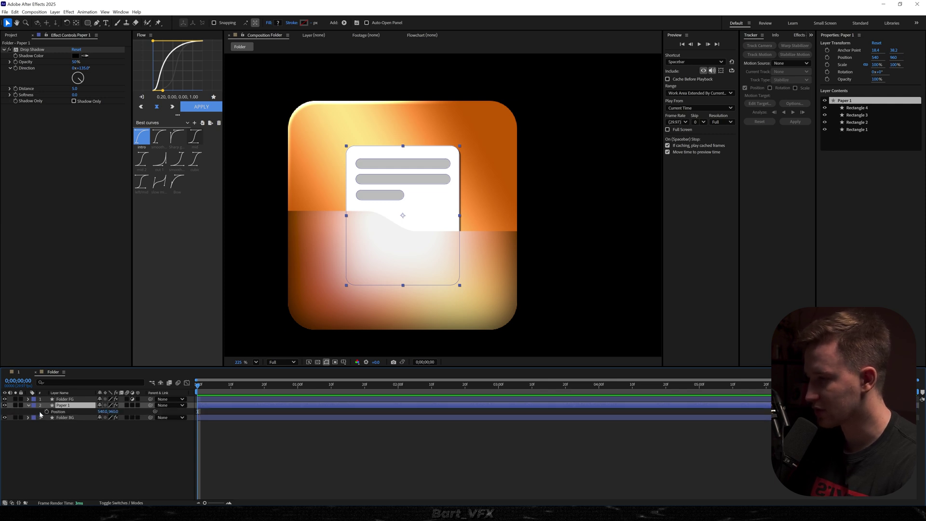
{"action": "left_click_drag", "start_coordinate": [198, 411], "coordinate": [223, 418]}
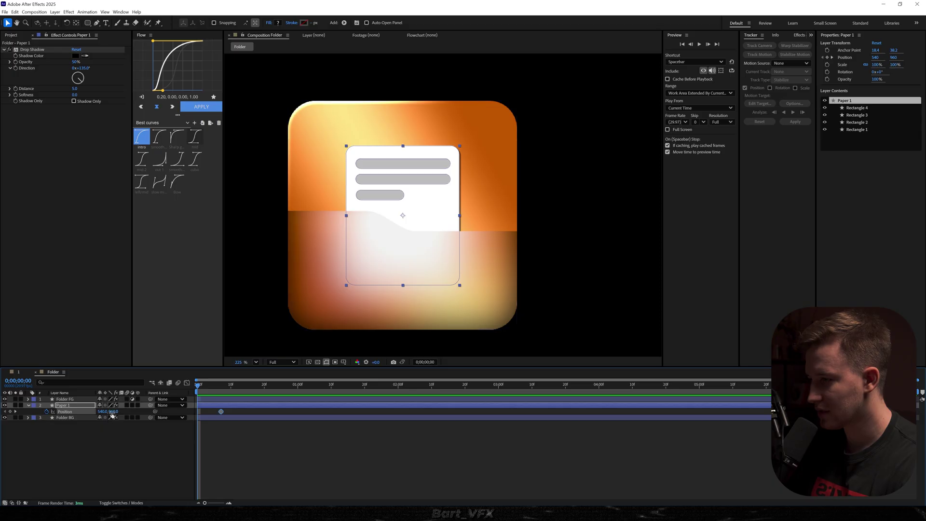
{"action": "left_click_drag", "start_coordinate": [112, 412], "coordinate": [185, 409]}
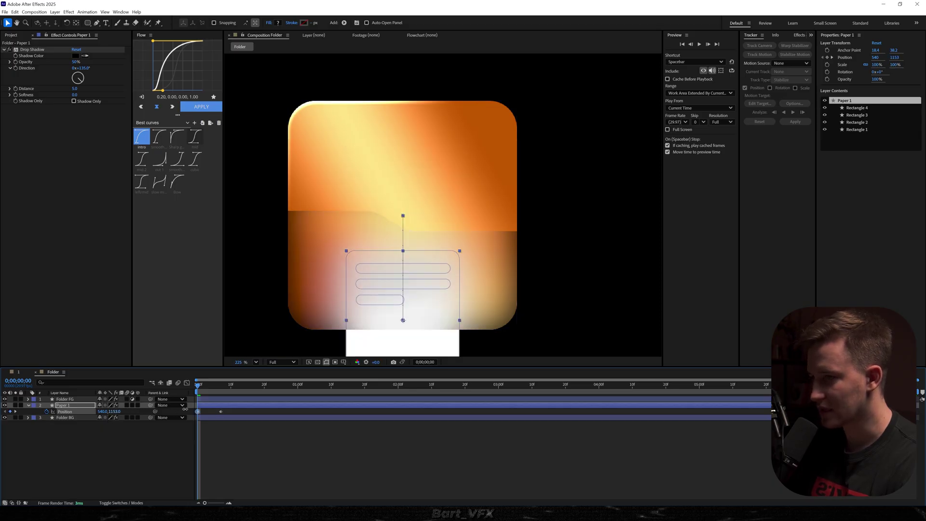
{"action": "scroll", "coordinate": [340, 329], "scroll_direction": "down", "scroll_amount": 2}
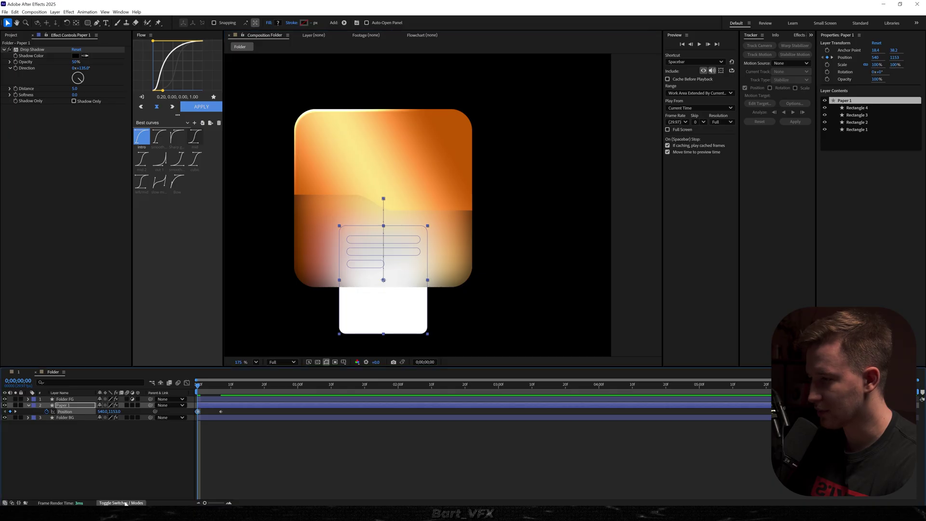
Set Folder BG as Paper 1's track matte and turn the Folder BG layer's visibility back on
{"action": "left_click", "coordinate": [125, 503]}
{"action": "left_click", "coordinate": [122, 473]}
{"action": "left_click", "coordinate": [147, 405]}
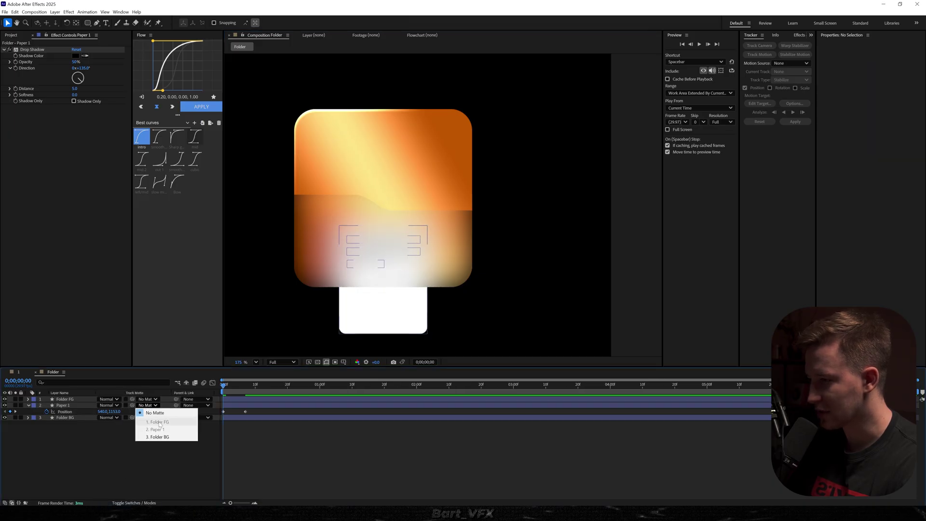
{"action": "left_click", "coordinate": [162, 436]}
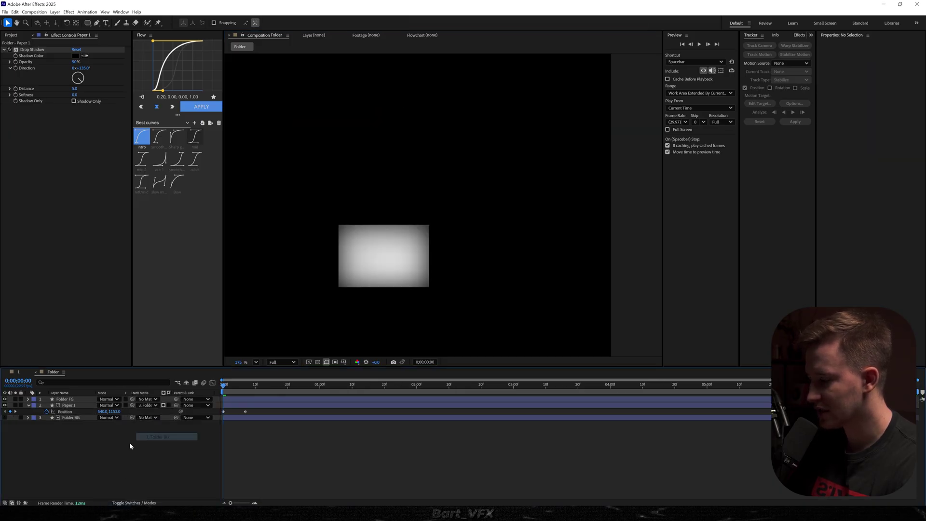
{"action": "left_click", "coordinate": [5, 417]}
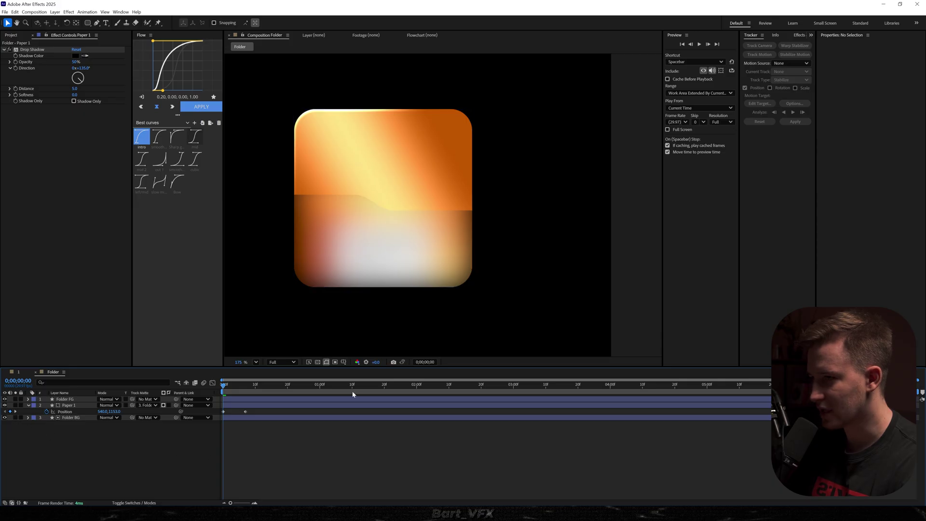
Shorten Paper 1's slide by moving its second position keyframe earlier to frame 5, and preview the motion
{"action": "key", "text": "space"}
{"action": "left_click_drag", "start_coordinate": [246, 411], "coordinate": [213, 390]}
{"action": "key", "text": "space"}
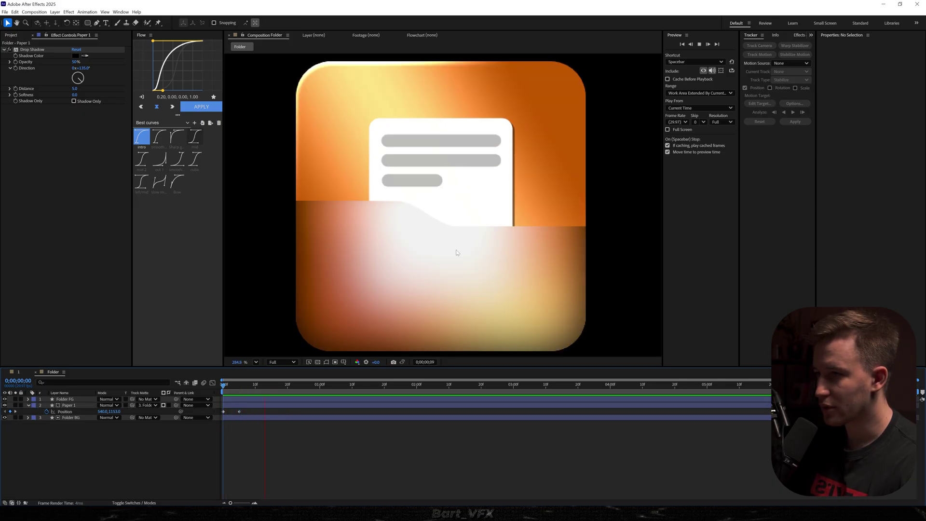
{"action": "key", "text": "space"}
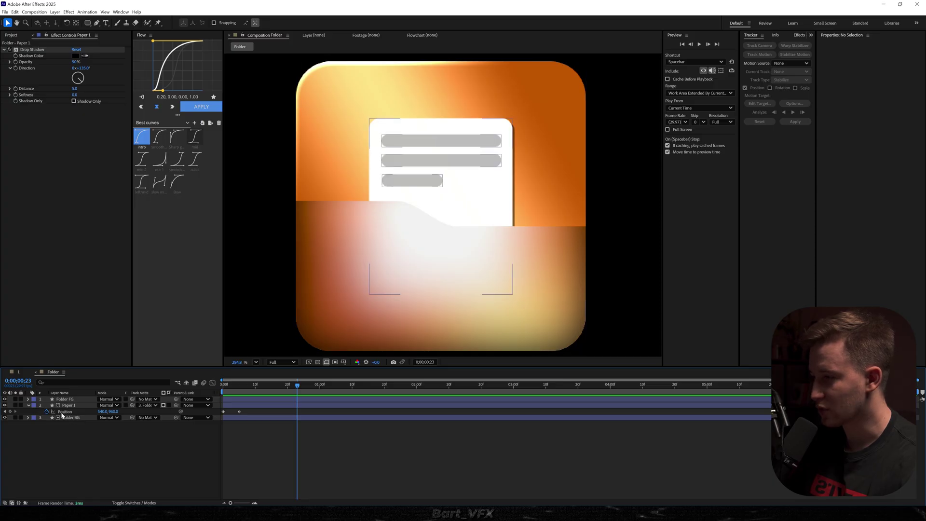
Add the keyframe-based expression starting with "n = 0; if (numKeys > 0) {" to Paper 1's position and preview it
{"action": "left_click", "coordinate": [66, 419]}
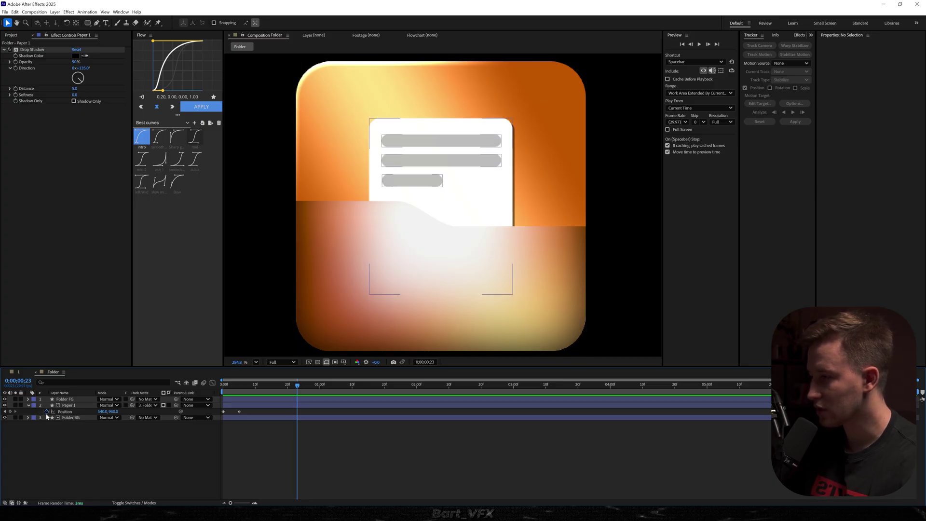
{"action": "left_click", "coordinate": [47, 411], "text": "alt"}
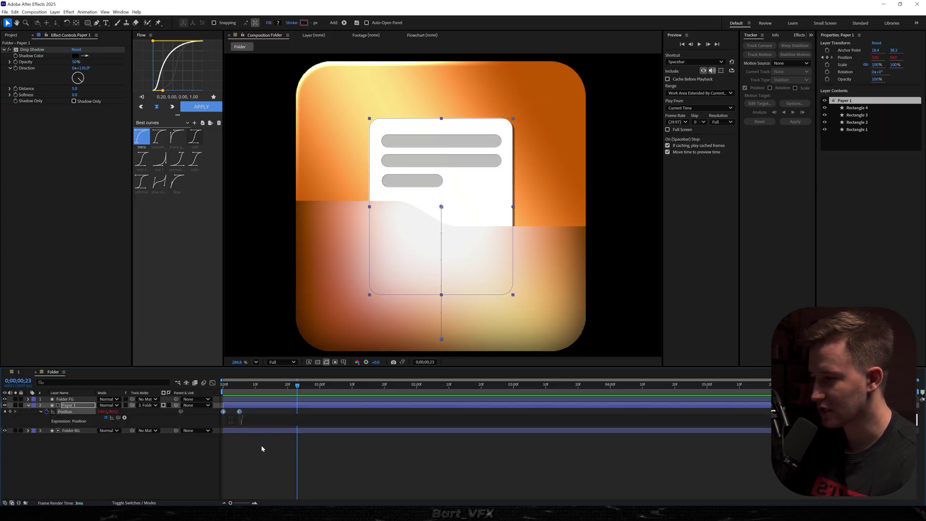
{"action": "left_click", "coordinate": [227, 456]}
{"action": "key", "text": "space"}
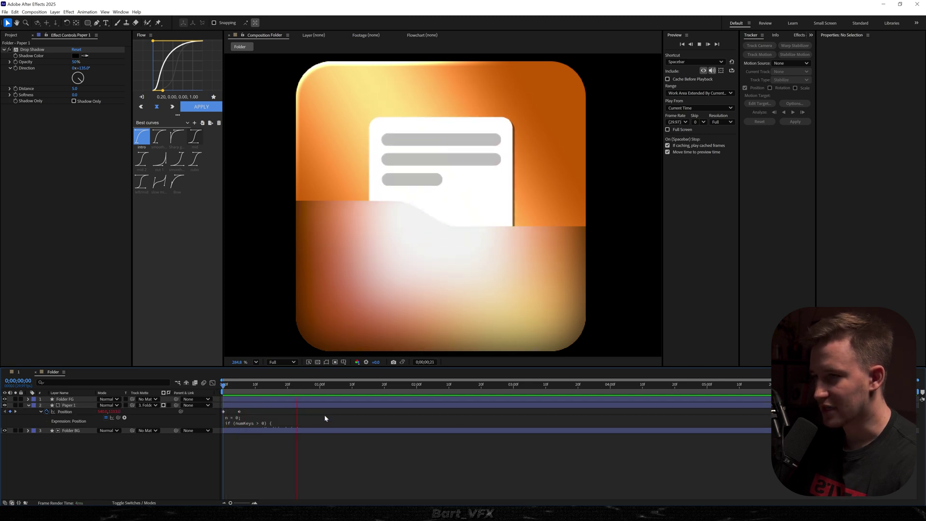
Duplicate Paper 1 and place the copy, Paper 2, directly beneath it in the layer stack
{"action": "left_click", "coordinate": [66, 405]}
{"action": "left_click", "coordinate": [66, 406]}
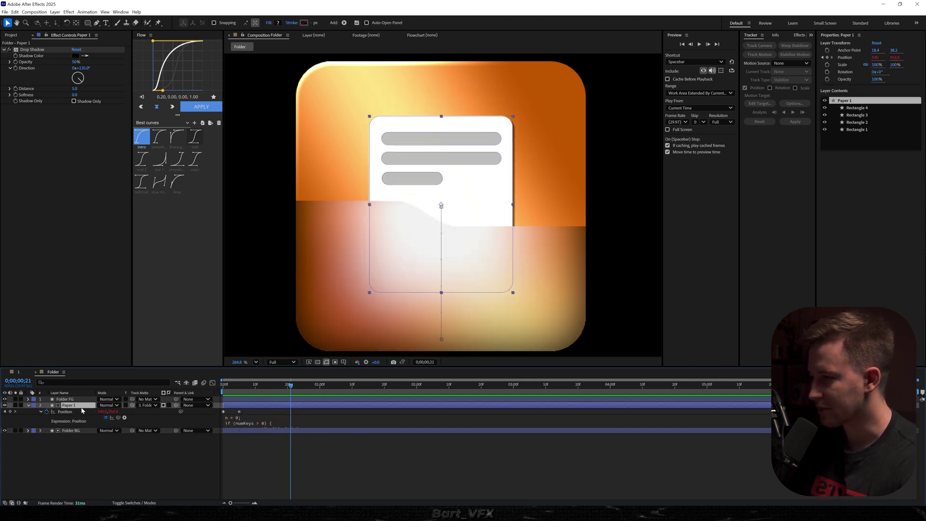
{"action": "key", "text": "ctrl+d"}
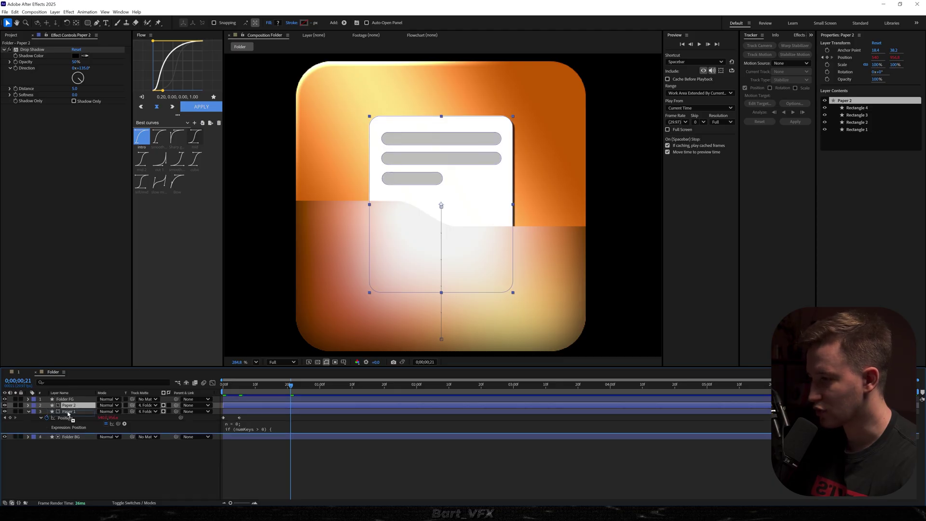
{"action": "key", "text": "ctrl+bracketleft"}
{"action": "left_click", "coordinate": [74, 406]}
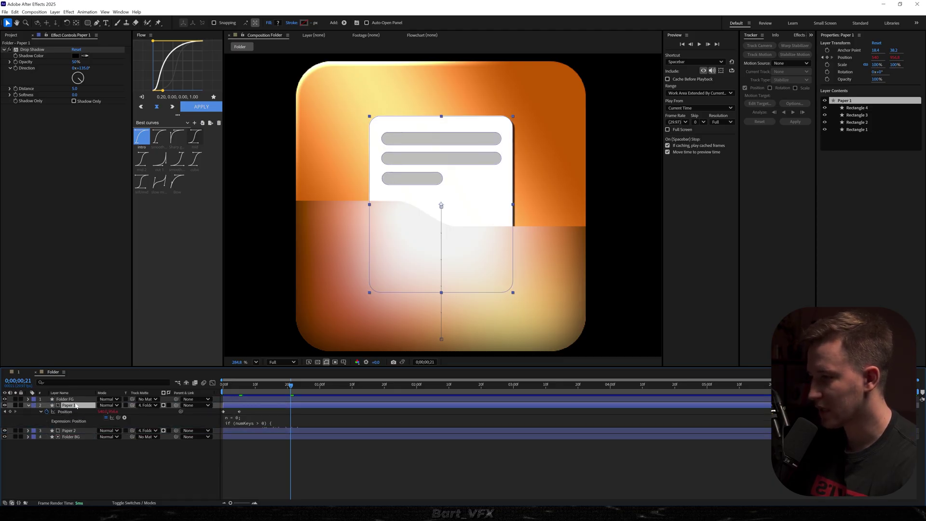
At Paper 1's second position keyframe, shift the paper to the left, tilt it counterclockwise about 10°, and preview it
{"action": "left_click_drag", "start_coordinate": [285, 386], "coordinate": [241, 394]}
{"action": "left_click", "coordinate": [239, 411]}
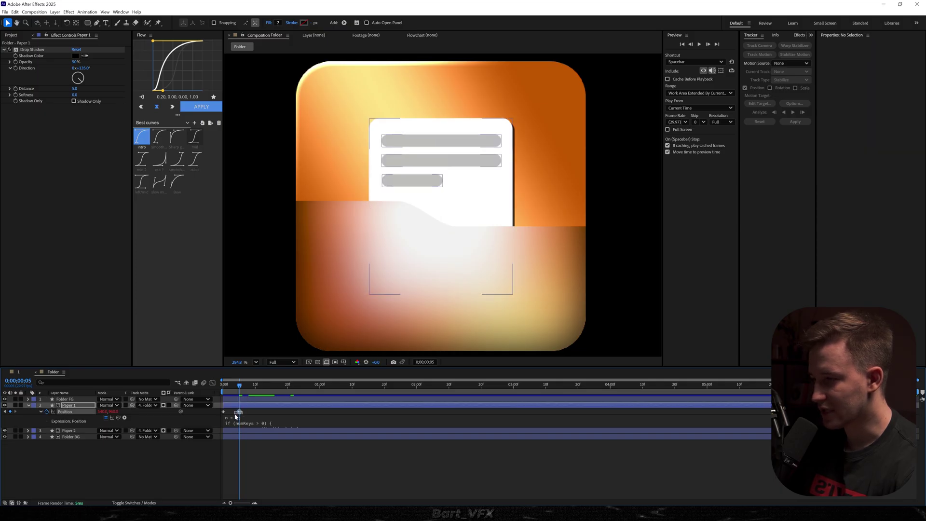
{"action": "left_click_drag", "start_coordinate": [402, 232], "coordinate": [360, 277]}
{"action": "key", "text": "w"}
{"action": "left_click_drag", "start_coordinate": [368, 268], "coordinate": [379, 273]}
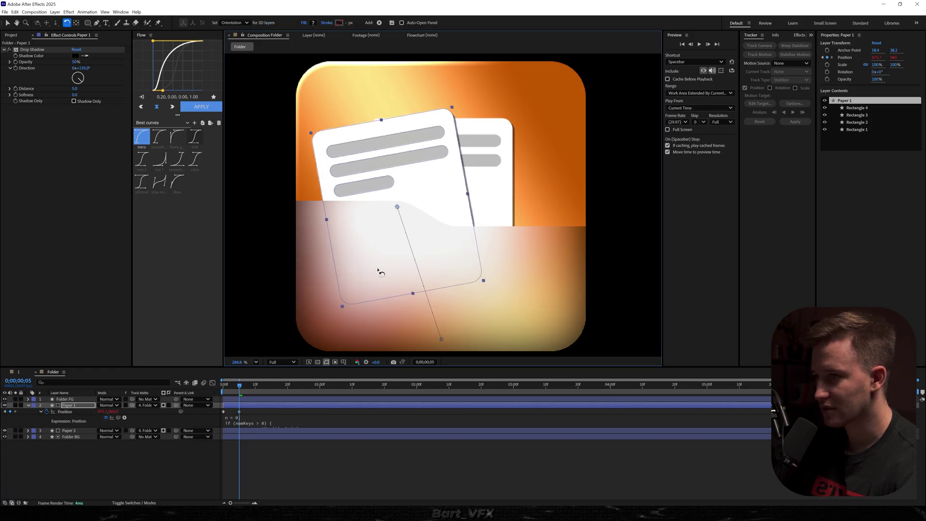
{"action": "key", "text": "space"}
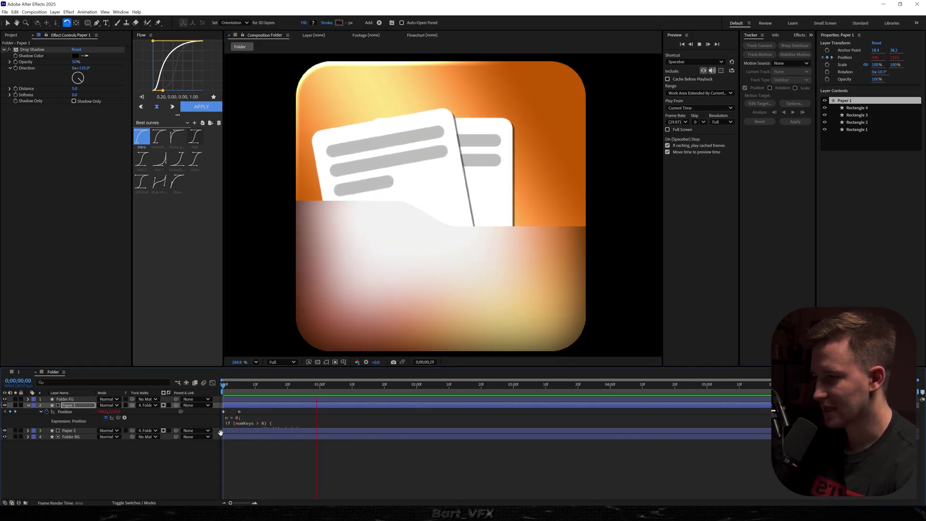
Duplicate Paper 2, place the copy, Paper 3, just above Folder BG and reveal its position keyframes at frame 5
{"action": "left_click", "coordinate": [69, 429]}
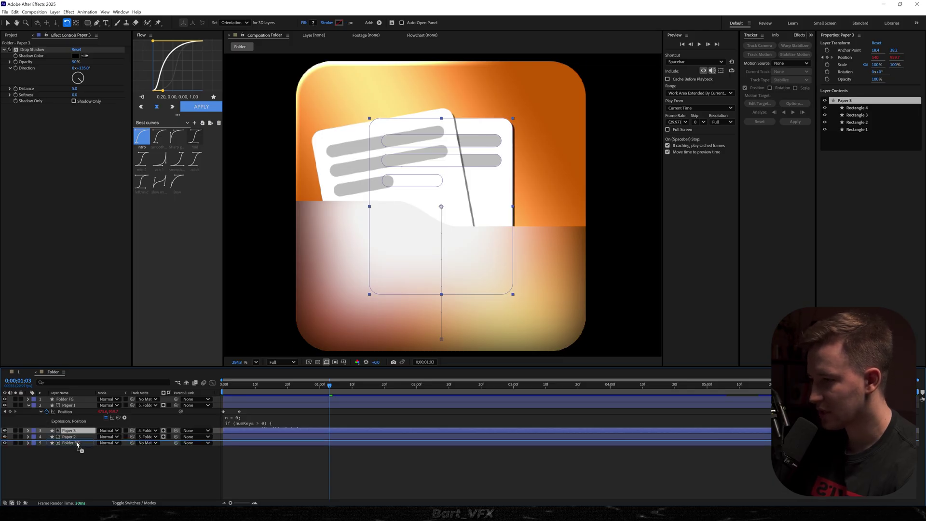
{"action": "key", "text": "ctrl+d"}
{"action": "key", "text": "u"}
{"action": "key", "text": "j"}
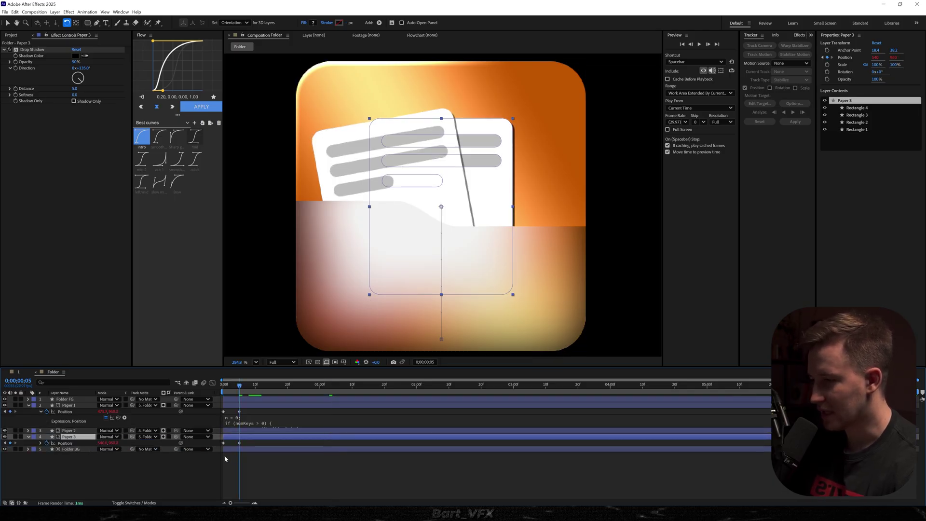
Shift Paper 3's end position to the right, rotate it clockwise about 14°, and preview the three papers fanning out
{"action": "left_click_drag", "start_coordinate": [101, 442], "coordinate": [115, 348]}
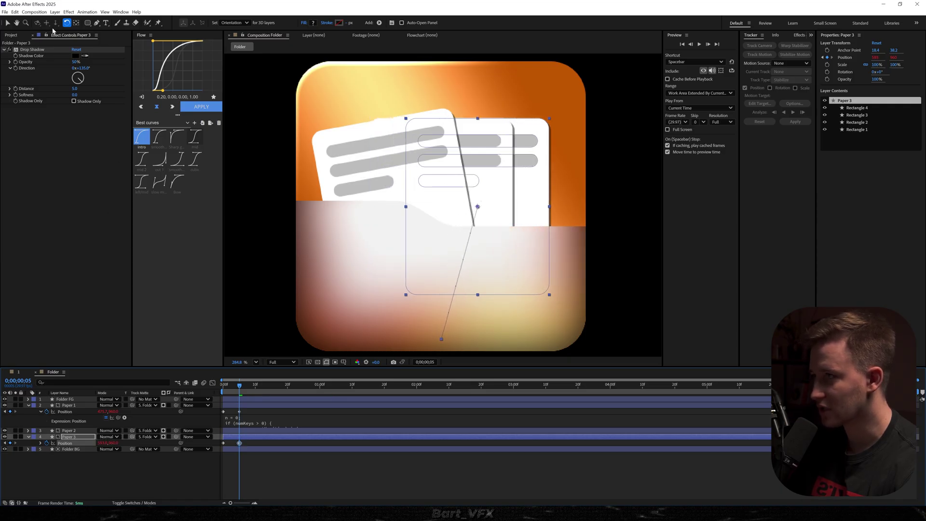
{"action": "left_click_drag", "start_coordinate": [526, 210], "coordinate": [547, 154]}
{"action": "key", "text": "space"}
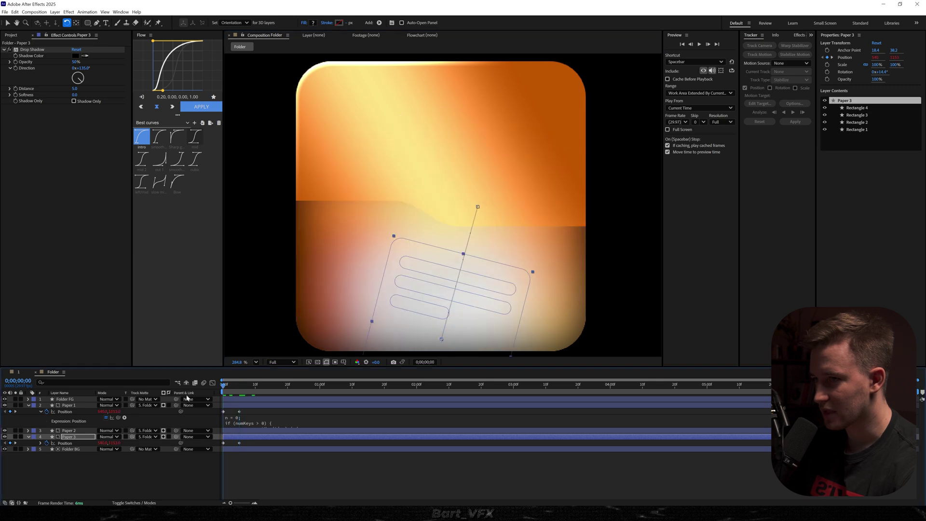
{"action": "key", "text": "shift+slash"}
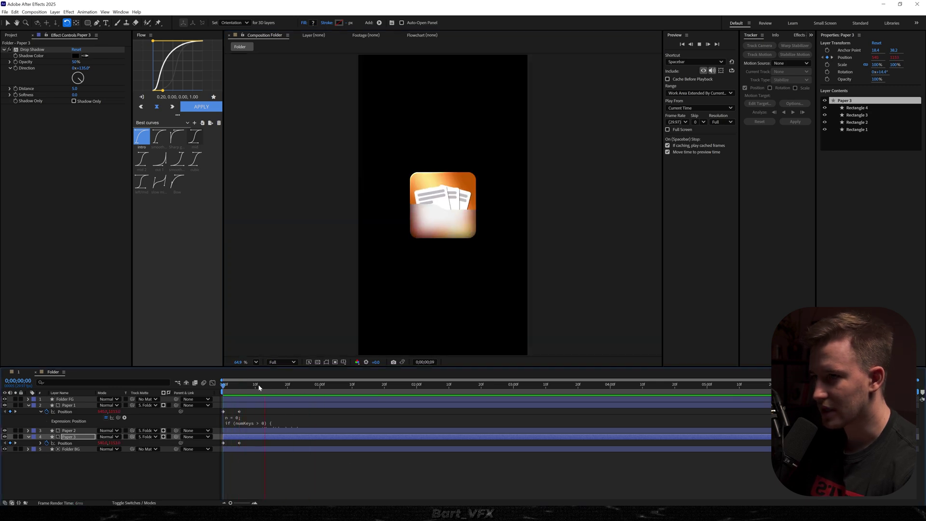
{"action": "key", "text": "space"}
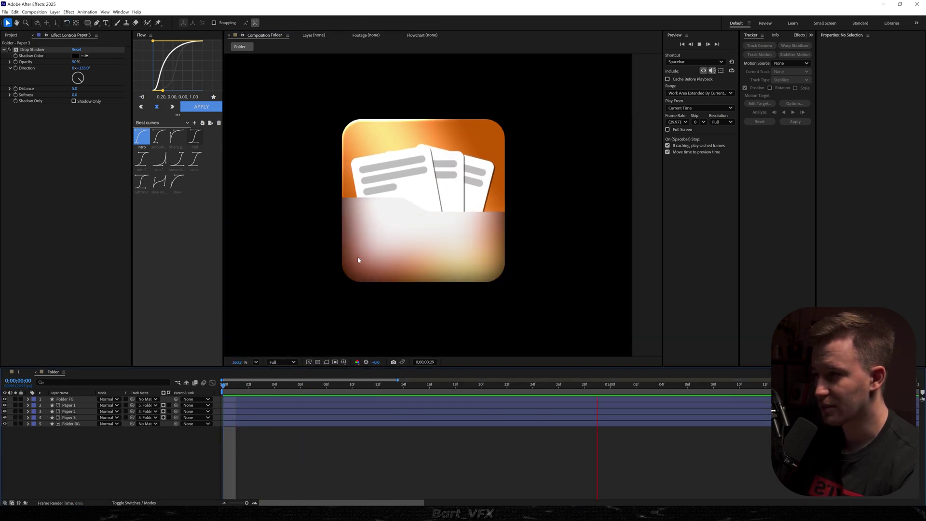
{"action": "key", "text": "v"}
{"action": "key", "text": "space"}
{"action": "key", "text": "space"}
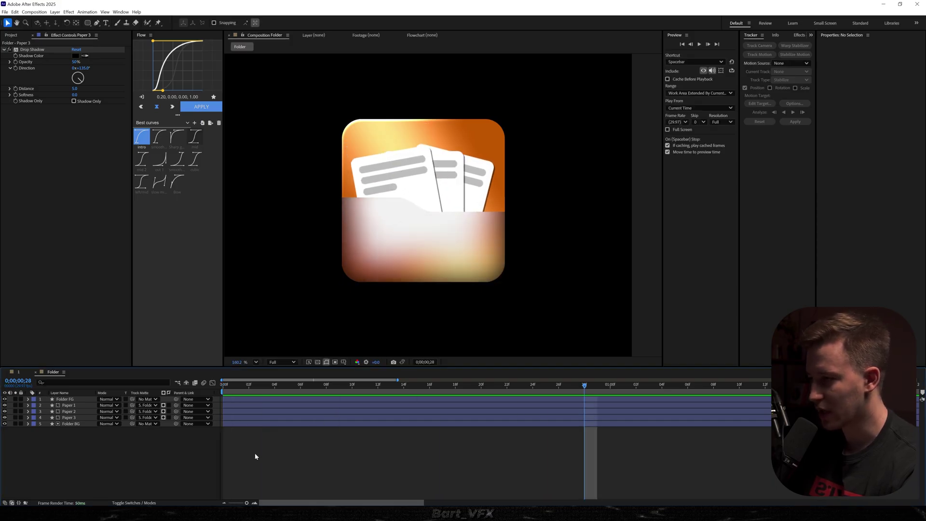
Stagger the papers' position keyframes so Paper 2 starts one frame after Paper 1 and Paper 3 follows Paper 2, and preview the result
{"action": "left_click", "coordinate": [66, 419]}
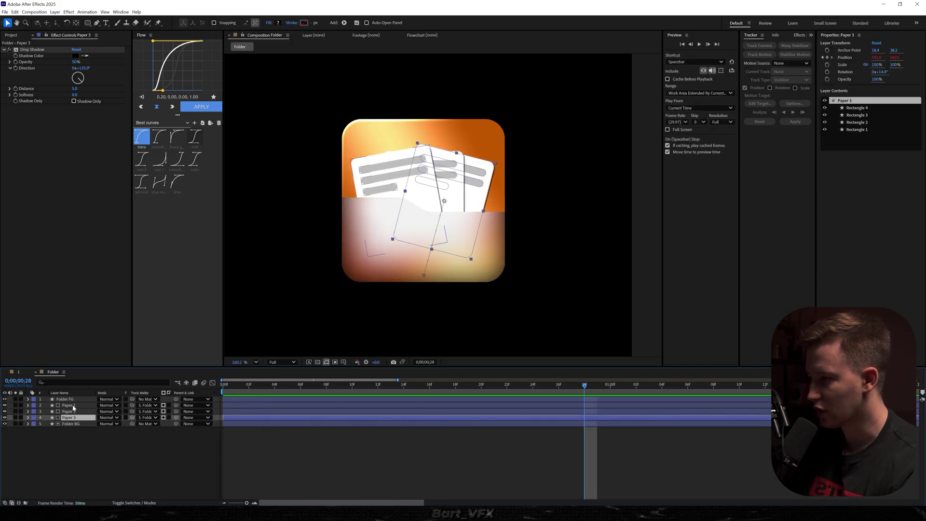
{"action": "left_click", "coordinate": [67, 404], "text": "shift"}
{"action": "key", "text": "Home"}
{"action": "key", "text": "u"}
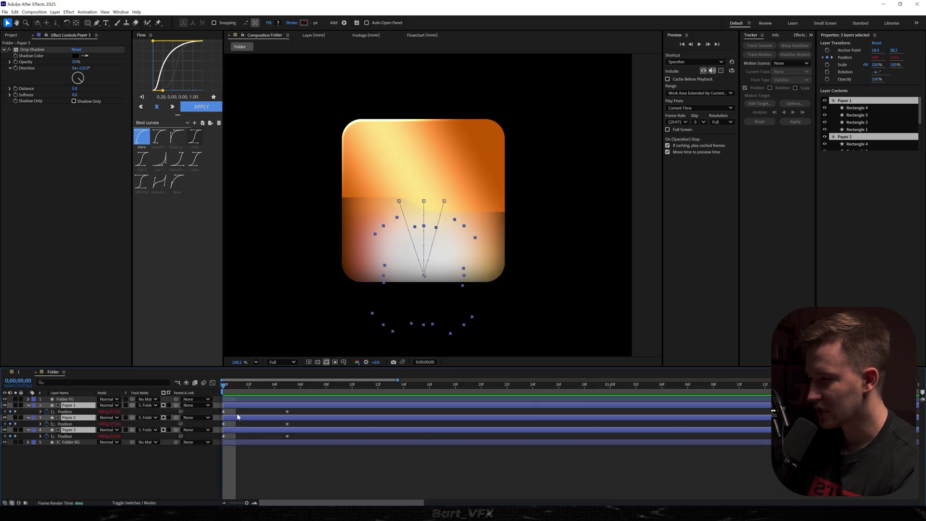
{"action": "left_click_drag", "start_coordinate": [310, 421], "coordinate": [178, 442]}
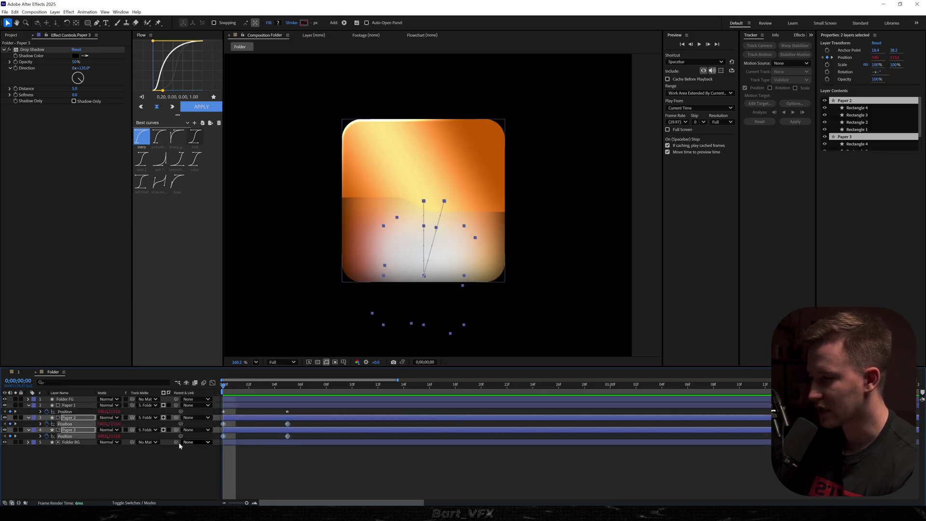
{"action": "scroll", "coordinate": [228, 427], "scroll_direction": "up", "scroll_amount": 2}
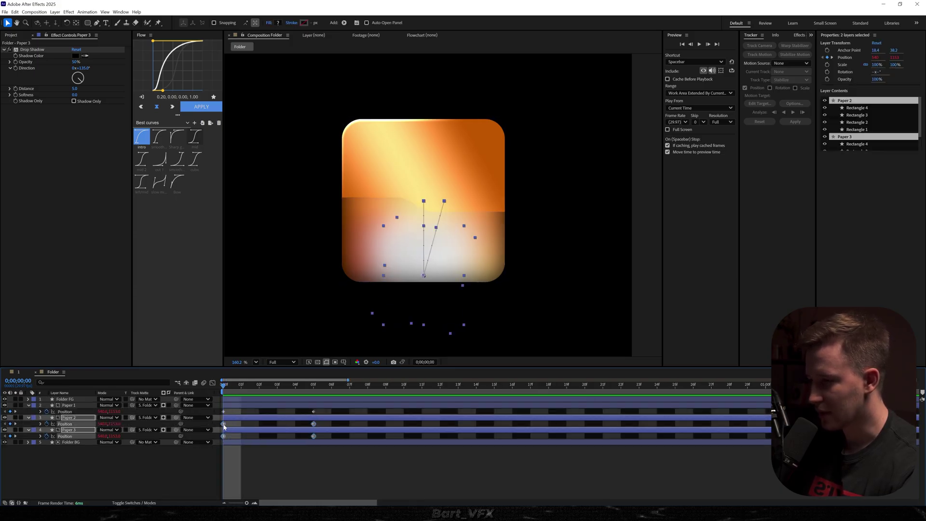
{"action": "left_click_drag", "start_coordinate": [228, 424], "coordinate": [246, 425]}
{"action": "left_click_drag", "start_coordinate": [358, 435], "coordinate": [246, 446]}
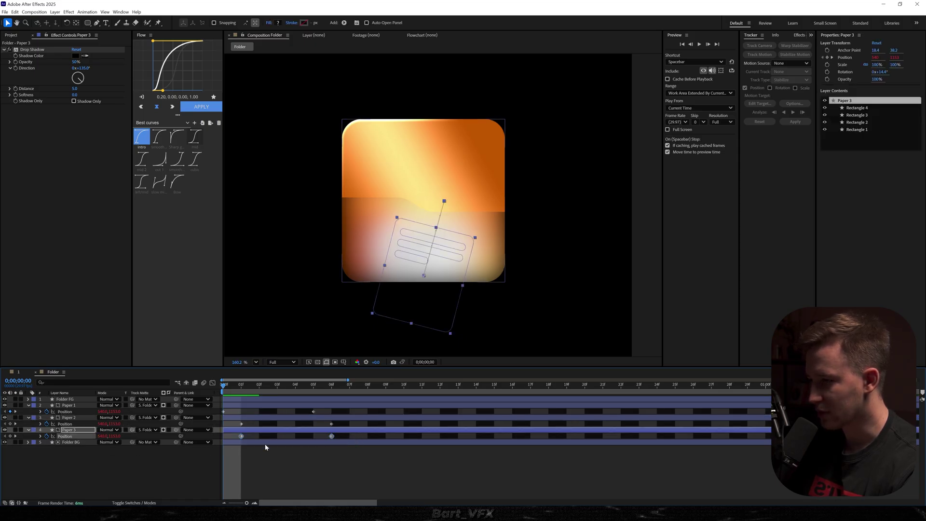
{"action": "key", "text": "space"}
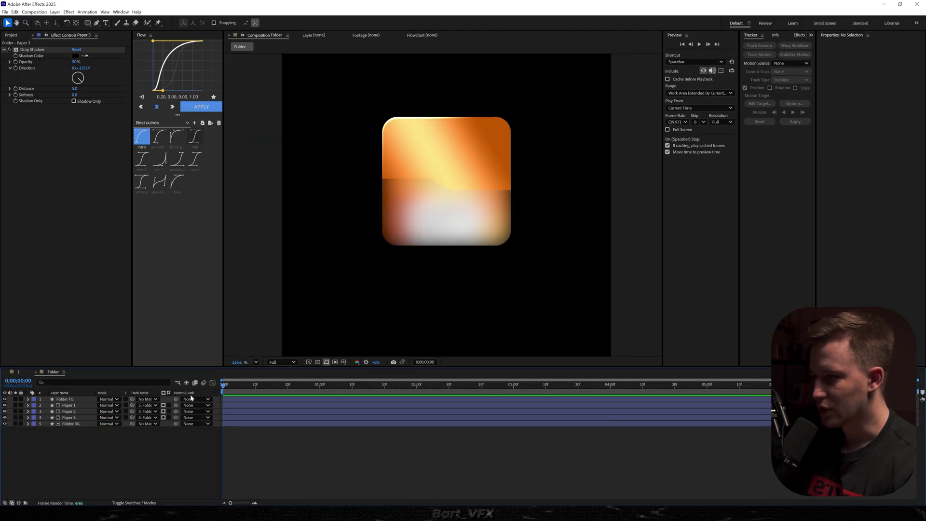
{"action": "key", "text": "space"}
{"action": "key", "text": "space"}
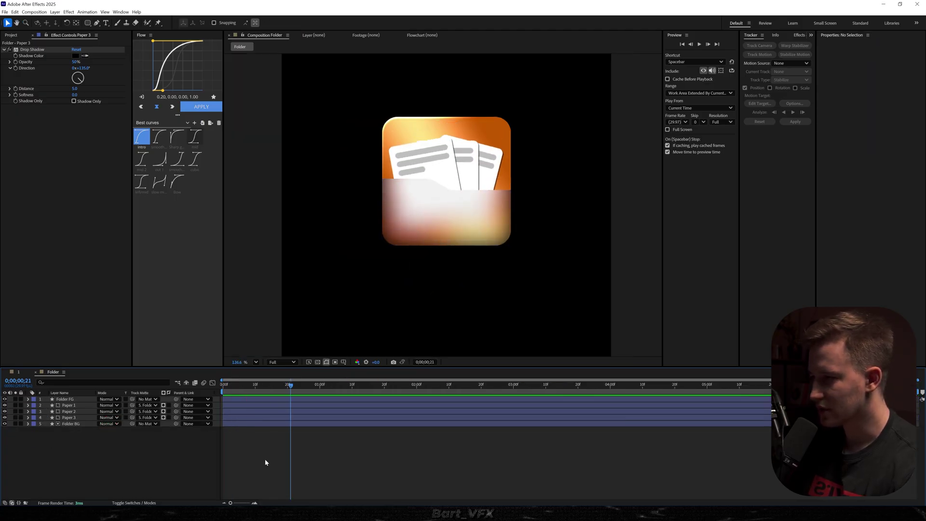
Add the text "Scripts" in the lower-left corner of the folder front and enlarge it to about 46 px
{"action": "left_click", "coordinate": [104, 24]}
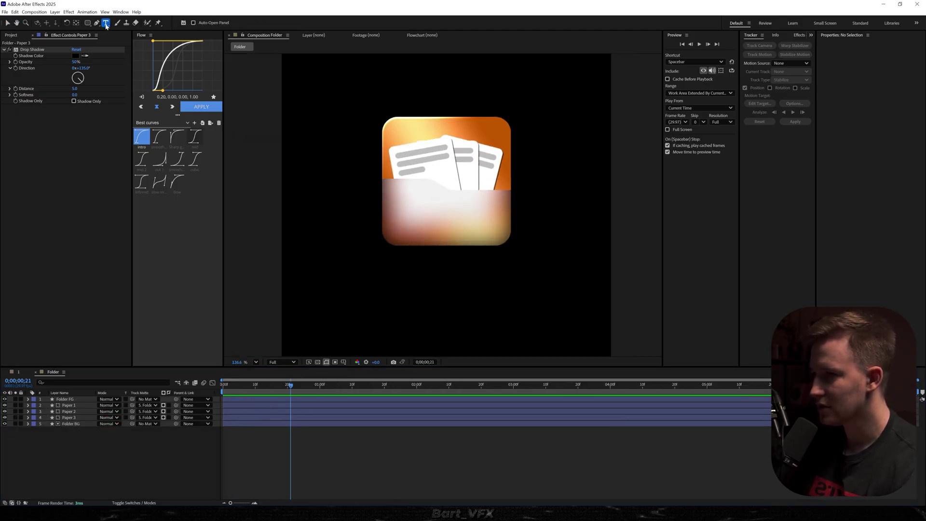
{"action": "left_click", "coordinate": [394, 225]}
{"action": "type", "text": "Scr"}
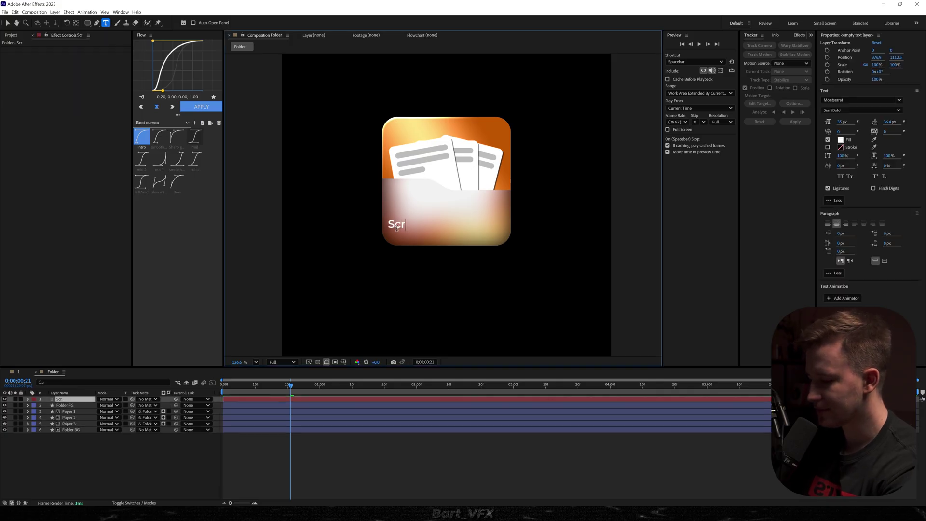
{"action": "type", "text": "ipts"}
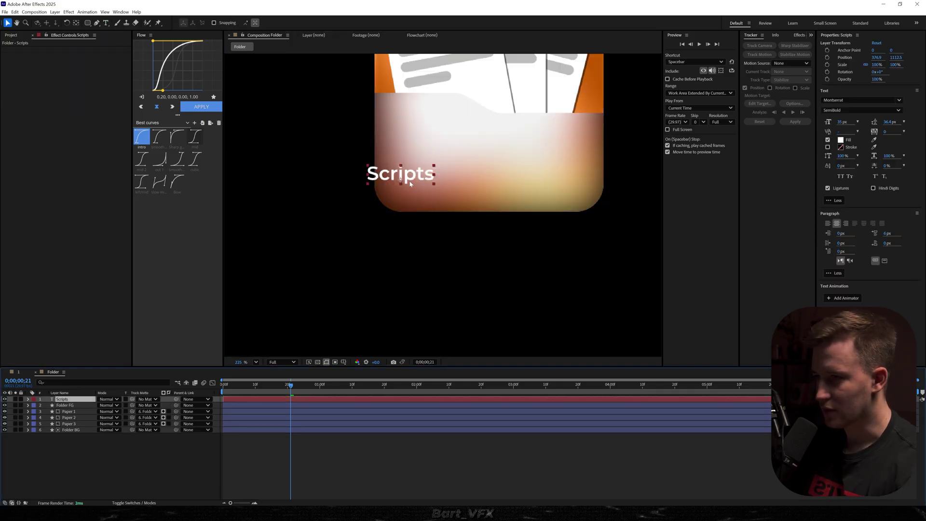
{"action": "left_click_drag", "start_coordinate": [410, 181], "coordinate": [437, 192]}
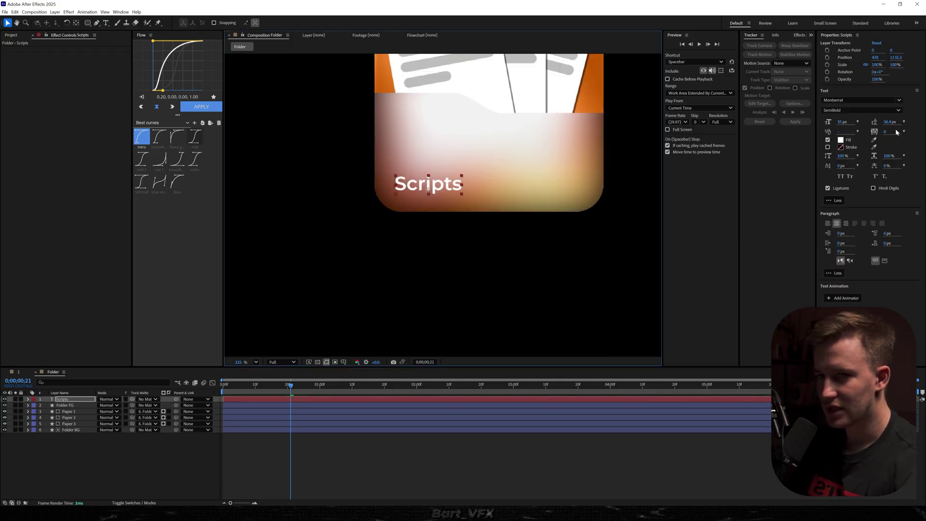
{"action": "left_click_drag", "start_coordinate": [842, 122], "coordinate": [885, 122]}
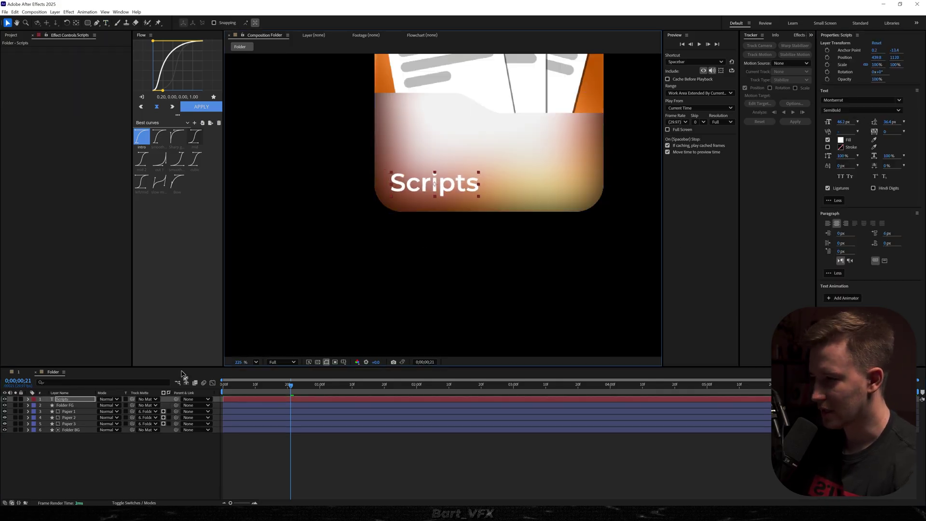
Apply a text animation preset found with the search "mb" to the Scripts layer at frame 0 and preview the label animation
{"action": "left_click", "coordinate": [82, 400]}
{"action": "left_click_drag", "start_coordinate": [252, 388], "coordinate": [218, 421]}
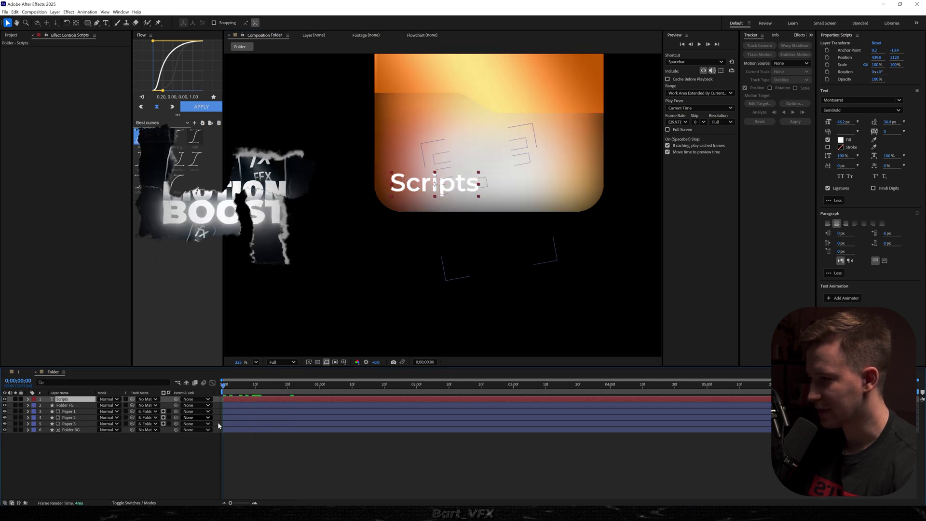
{"action": "key", "text": "ctrl+space"}
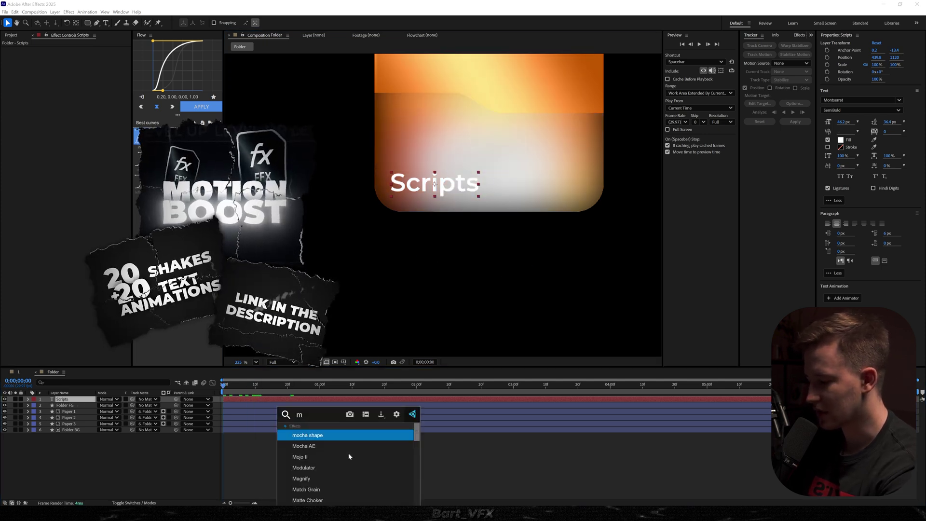
{"action": "type", "text": "mb"}
{"action": "key", "text": "Down"}
{"action": "key", "text": "Down"}
{"action": "key", "text": "Return"}
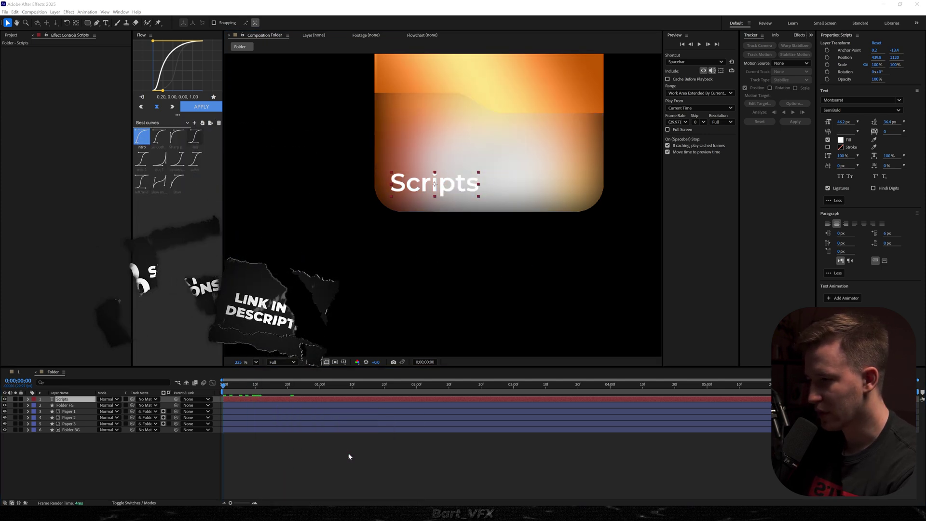
{"action": "key", "text": "space"}
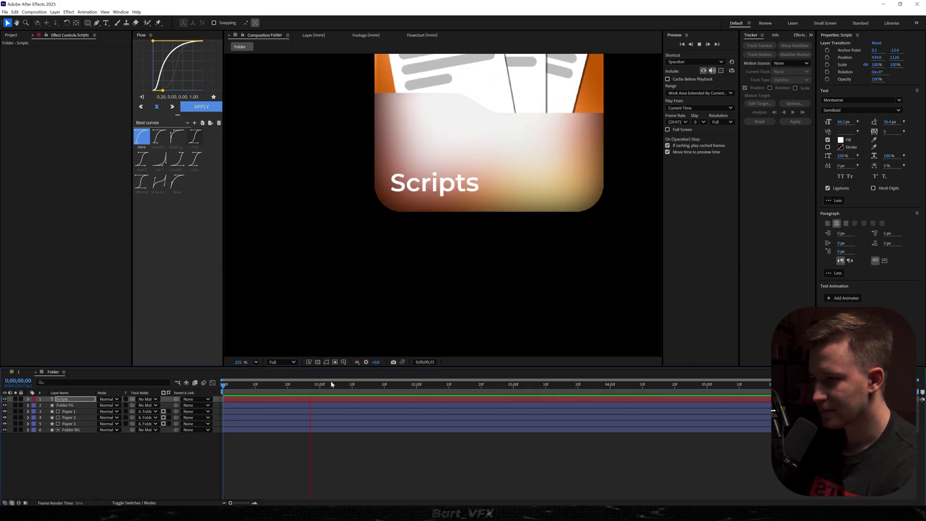
{"action": "key", "text": "shift+slash"}
{"action": "key", "text": "space"}
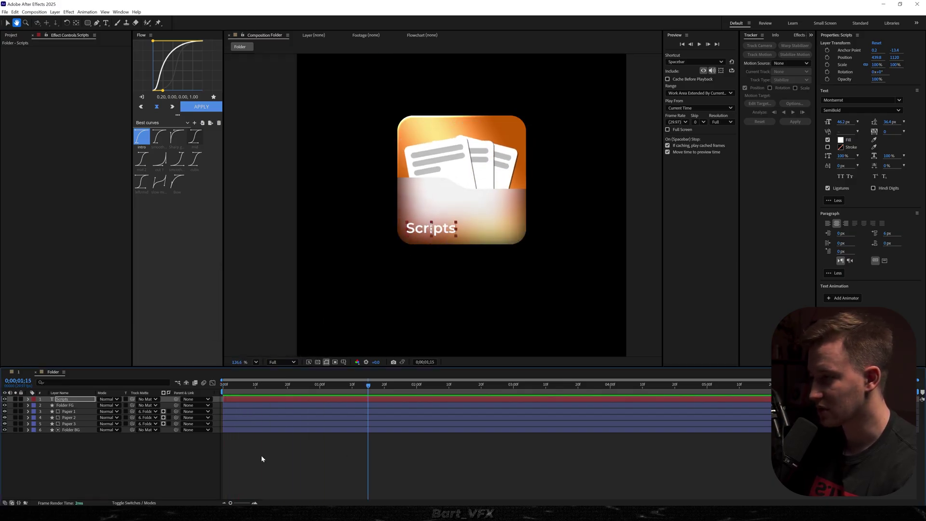
Enable motion blur for the Scripts label, Folder FG and the three paper layers, and play the animation from the start
{"action": "left_click", "coordinate": [156, 460]}
{"action": "key", "text": "F4"}
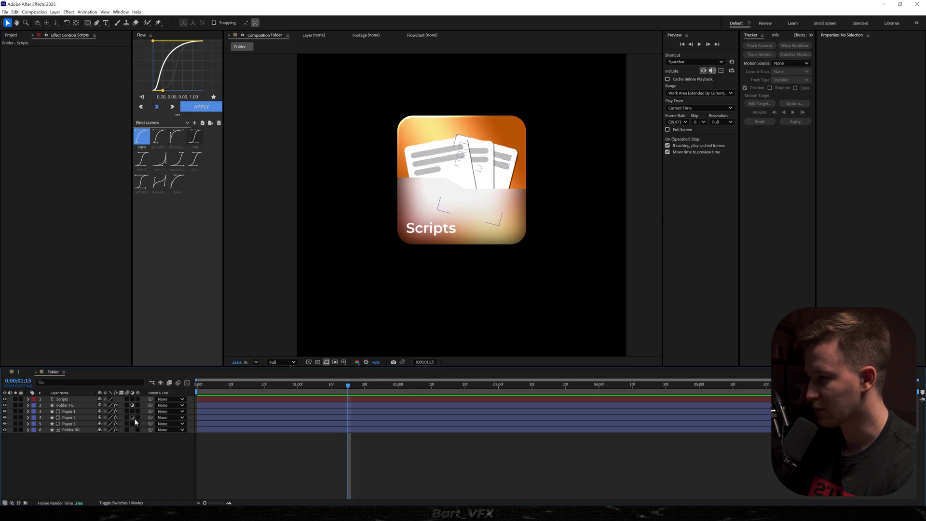
{"action": "key", "text": "Home"}
{"action": "key", "text": "space"}
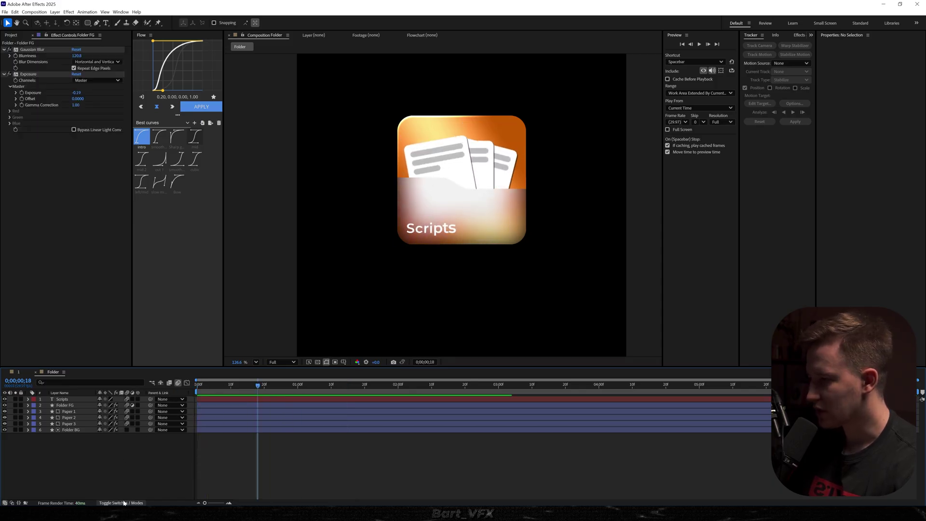
Set Folder BG as the track matte of Folder FG and inspect the folder's edges against the transparency grid
{"action": "left_click", "coordinate": [124, 503]}
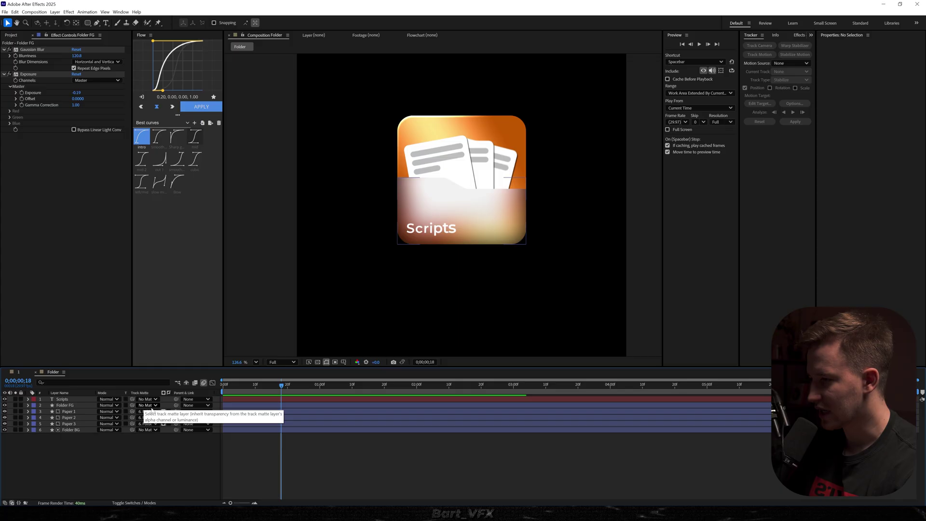
{"action": "left_click", "coordinate": [146, 405]}
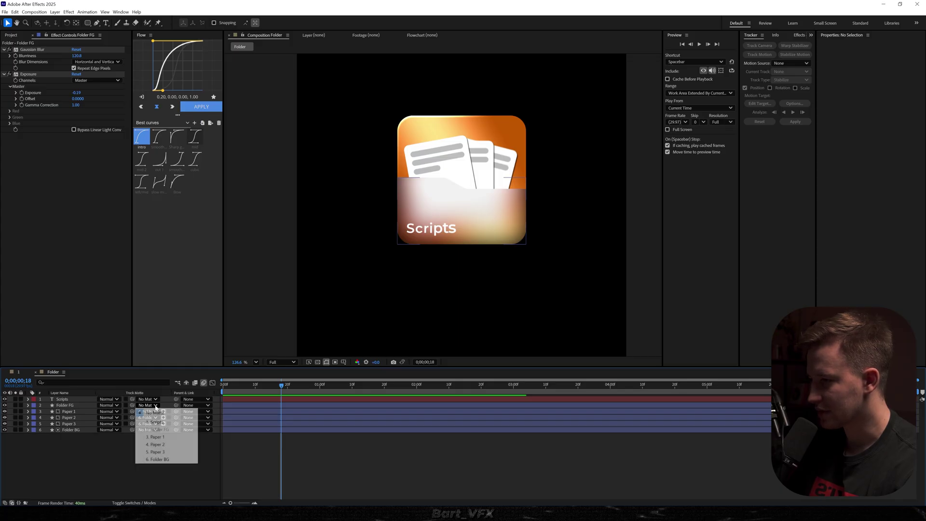
{"action": "left_click", "coordinate": [164, 459]}
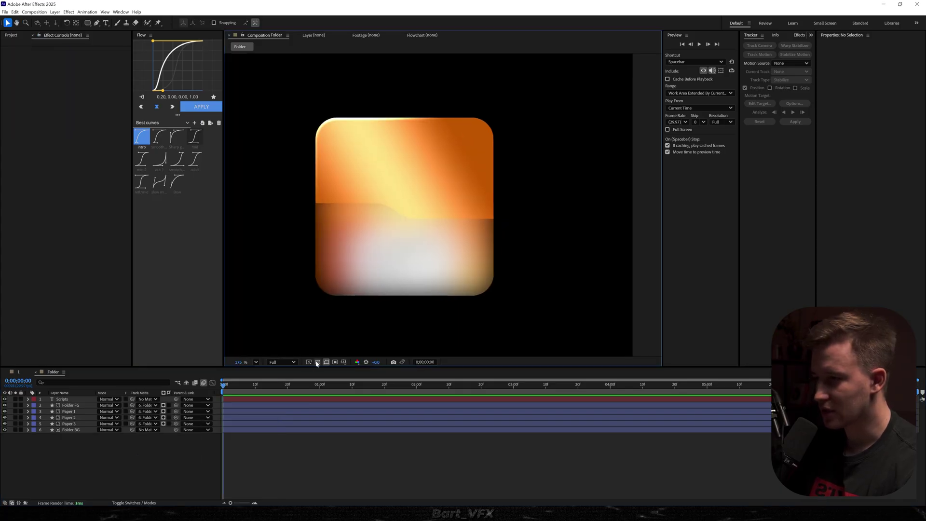
{"action": "left_click", "coordinate": [317, 362]}
{"action": "scroll", "coordinate": [325, 258], "scroll_direction": "up", "scroll_amount": 5}
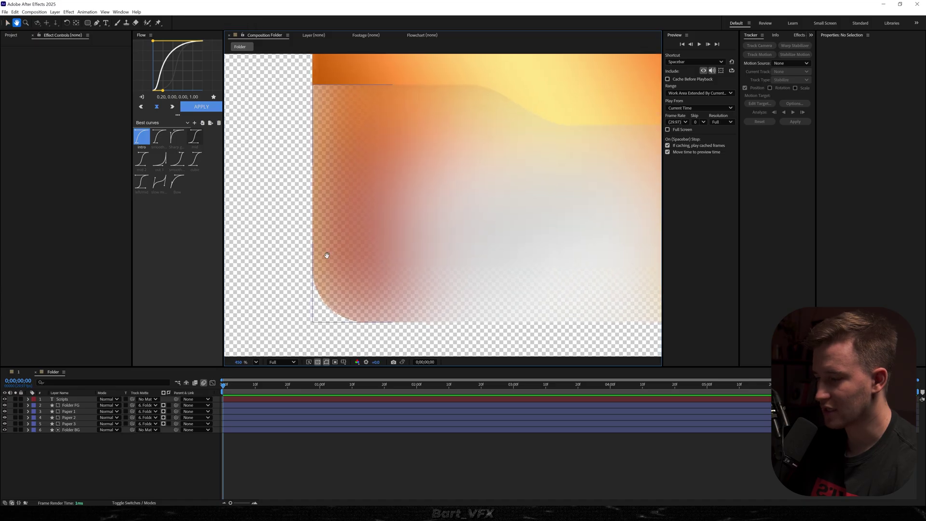
{"action": "scroll", "coordinate": [352, 241], "scroll_direction": "down", "scroll_amount": 5}
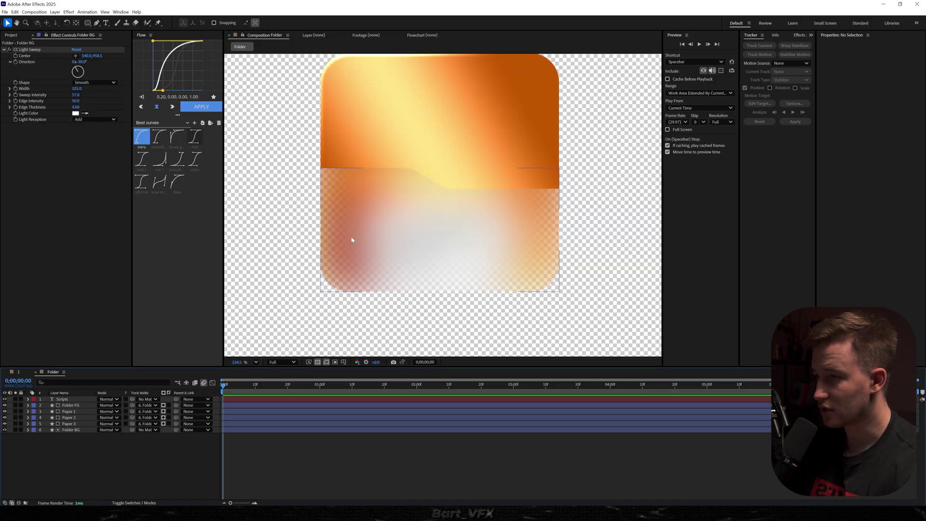
Duplicate Folder BG and place the copy, Folder BG 2, at the very end of the layer stack
{"action": "left_click", "coordinate": [70, 430]}
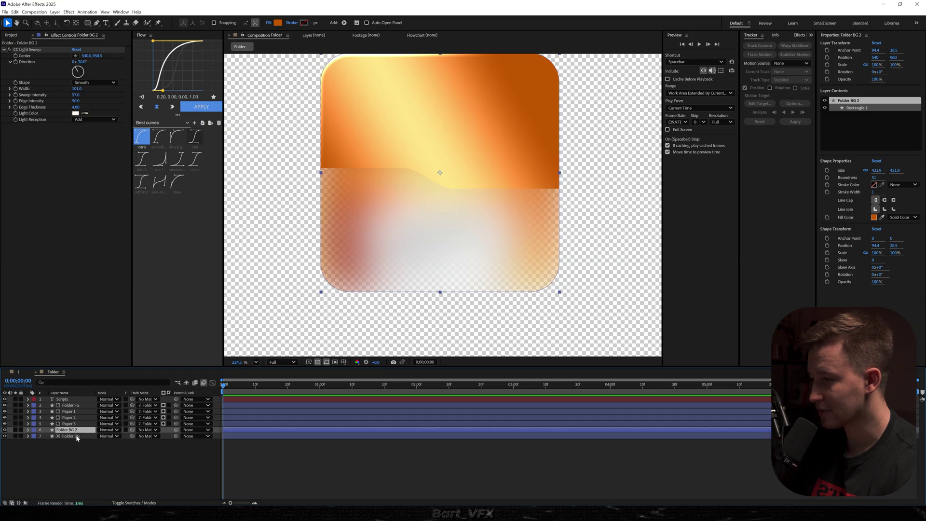
{"action": "left_click_drag", "start_coordinate": [75, 430], "coordinate": [74, 451]}
{"action": "left_click", "coordinate": [77, 446]}
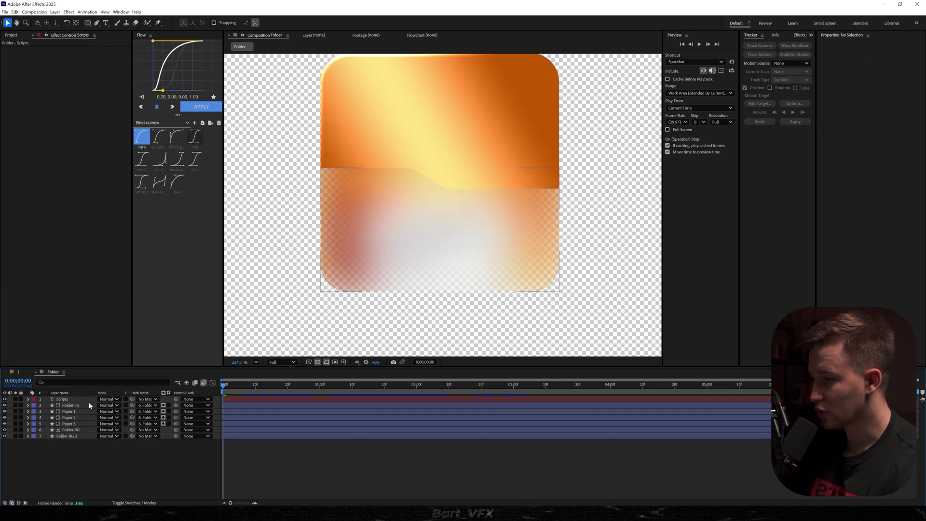
Pre-compose the layers from Scripts through Folder BG as "Folder", leaving Folder BG 2 outside, and preview the composition
{"action": "left_click", "coordinate": [63, 399]}
{"action": "left_click", "coordinate": [71, 430], "text": "shift"}
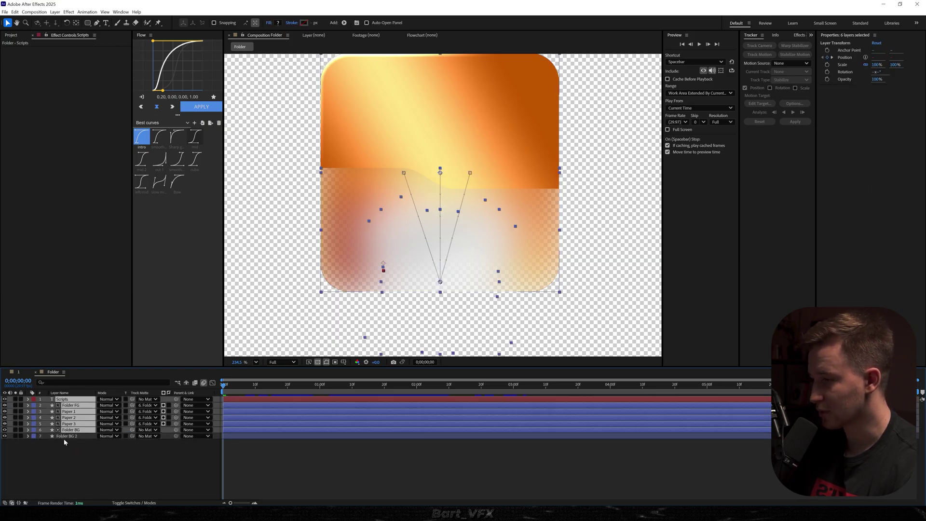
{"action": "right_click", "coordinate": [77, 430]}
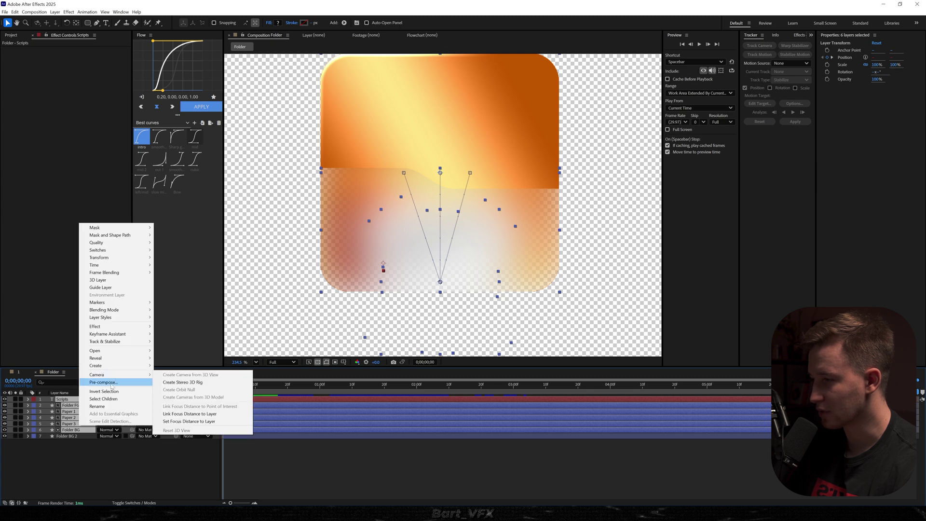
{"action": "left_click", "coordinate": [130, 400]}
{"action": "type", "text": "Folder"}
{"action": "key", "text": "Return"}
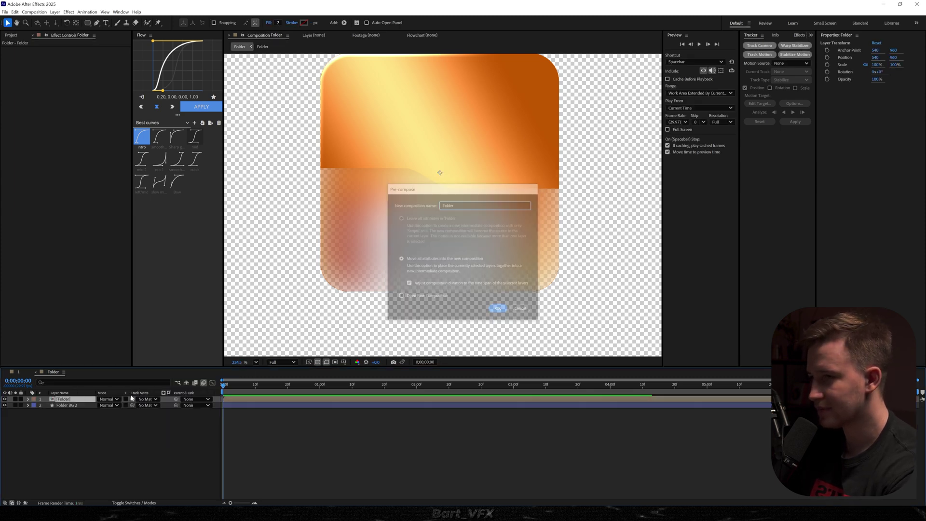
{"action": "key", "text": "space"}
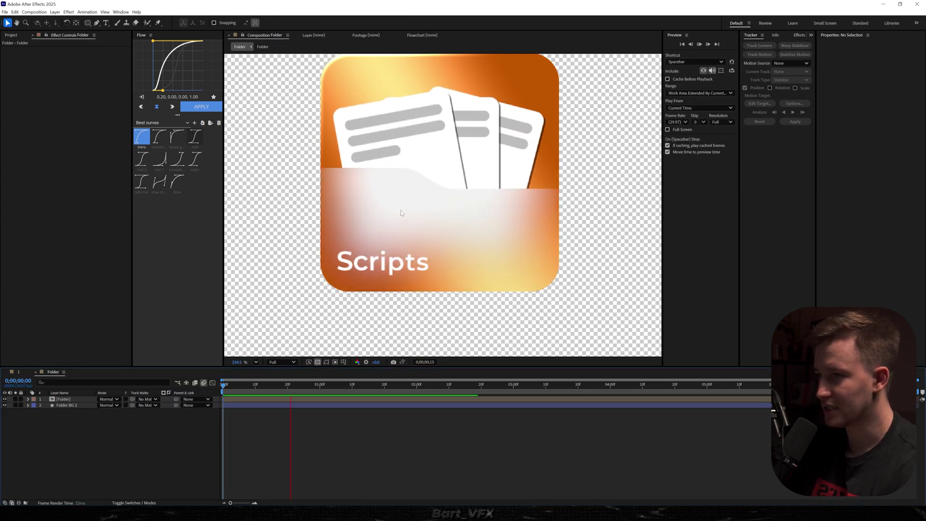
Pre-compose the Folder layer together with Folder BG 2 as "Folder" and preview the combined icon
{"action": "left_click", "coordinate": [52, 401]}
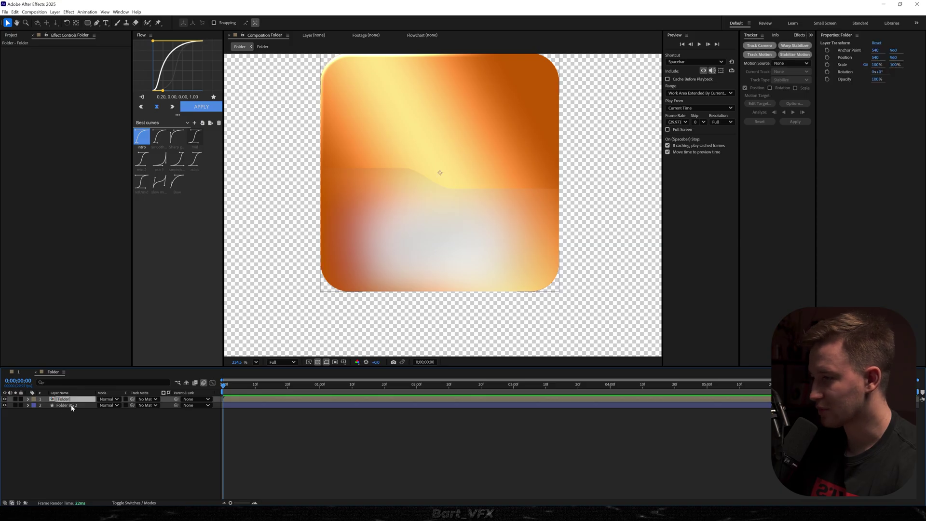
{"action": "left_click", "coordinate": [72, 405], "text": "shift"}
{"action": "right_click", "coordinate": [72, 406]}
{"action": "left_click", "coordinate": [87, 359]}
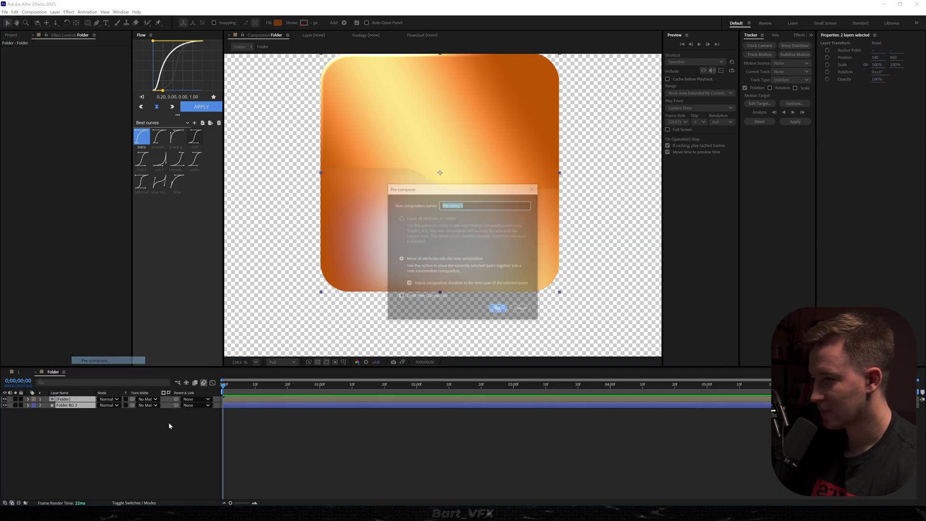
{"action": "type", "text": "Folder"}
{"action": "key", "text": "Return"}
{"action": "key", "text": "space"}
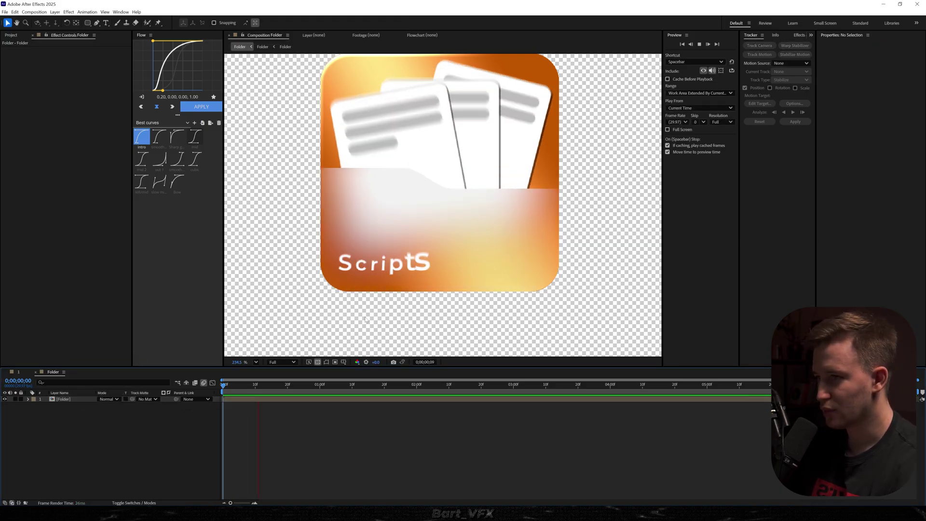
{"action": "key", "text": "space"}
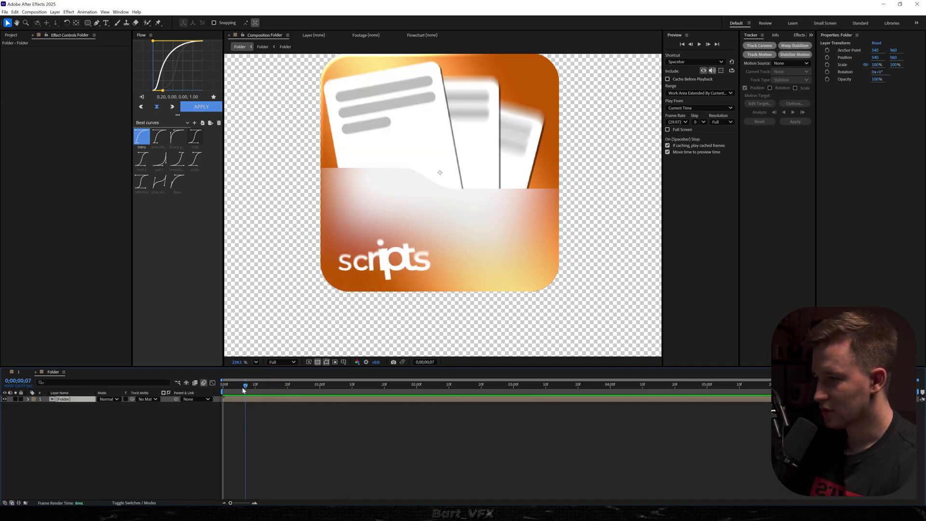
Keyframe the Folder layer's position to rise from about y 1202 at frame 0 to 540, 960 at frame 6
{"action": "left_click_drag", "start_coordinate": [245, 390], "coordinate": [235, 388]}
{"action": "key", "text": "alt+shift+p"}
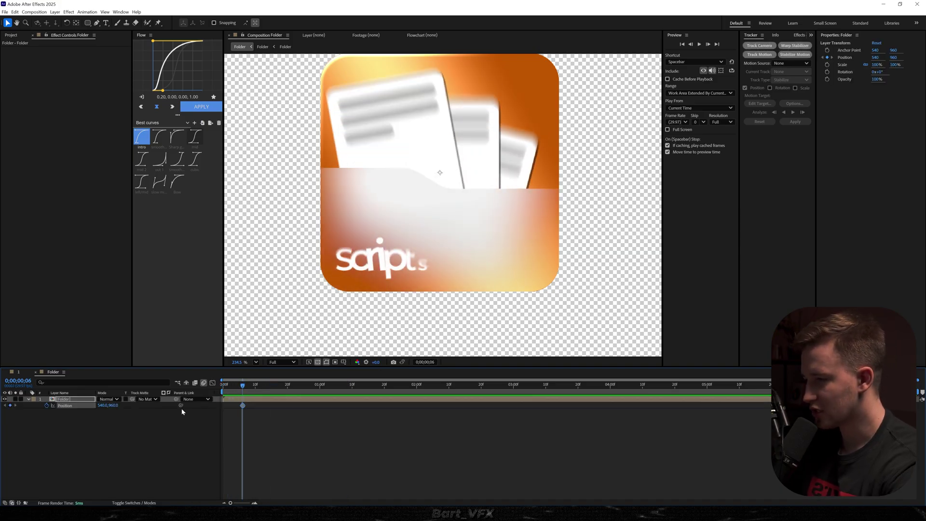
{"action": "left_click_drag", "start_coordinate": [240, 387], "coordinate": [221, 388]}
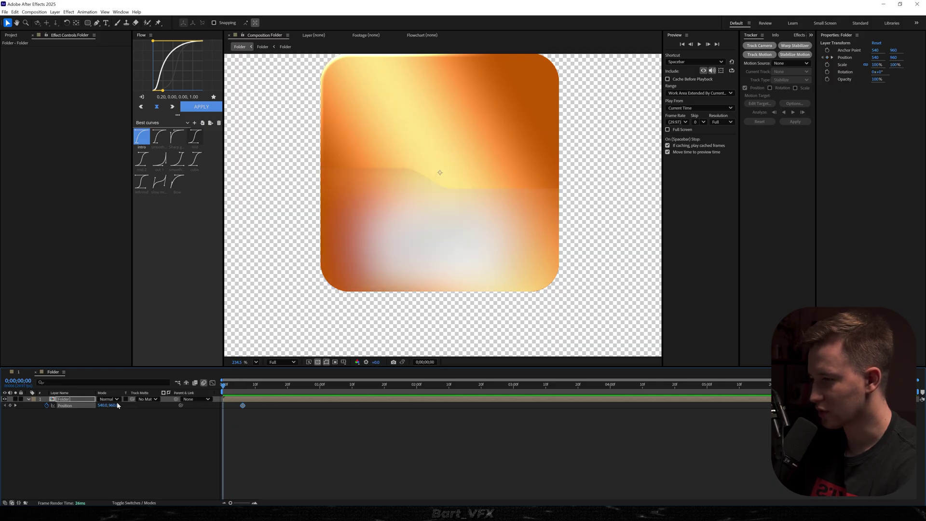
{"action": "left_click", "coordinate": [176, 405]}
{"action": "left_click_drag", "start_coordinate": [116, 405], "coordinate": [242, 406]}
{"action": "left_click", "coordinate": [150, 406]}
{"action": "key", "text": "shift+/"}
{"action": "left_click_drag", "start_coordinate": [117, 405], "coordinate": [81, 412]}
{"action": "left_click", "coordinate": [276, 435]}
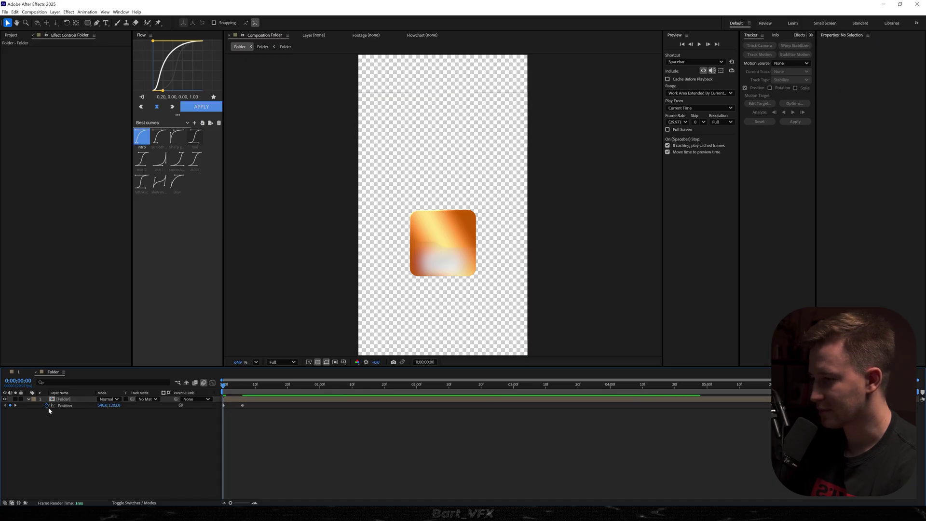
Paste the copied keyframe-based expression (starting "n = 0;") onto the Folder's position and shift its end keyframe to frame 4
{"action": "left_click", "coordinate": [46, 405], "text": "alt"}
{"action": "key", "text": "ctrl+v"}
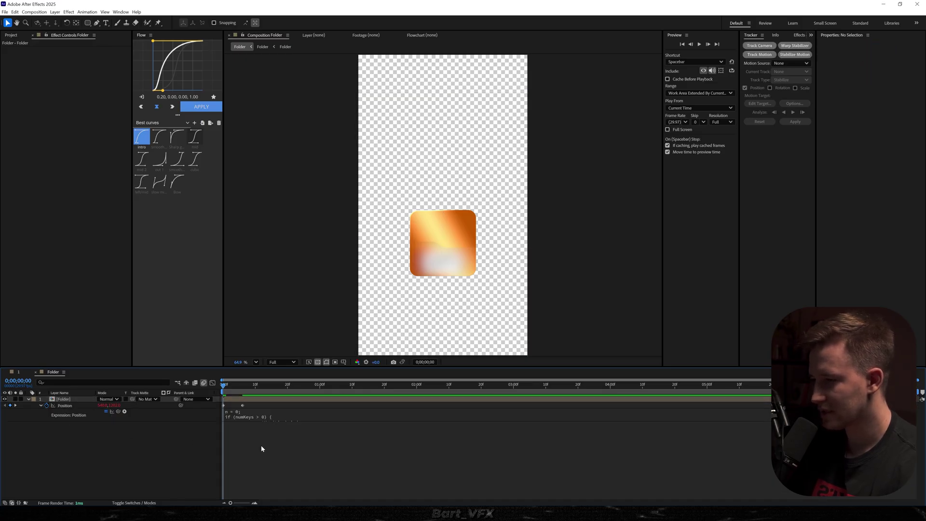
{"action": "key", "text": "space"}
{"action": "key", "text": "space"}
{"action": "scroll", "coordinate": [246, 404], "scroll_direction": "up", "scroll_amount": 2}
{"action": "scroll", "coordinate": [247, 404], "scroll_direction": "left", "scroll_amount": 1}
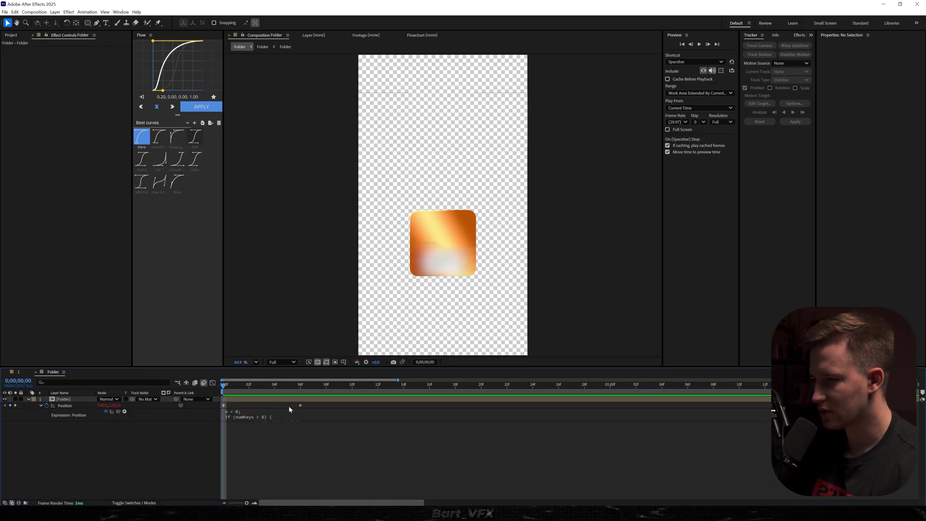
{"action": "left_click", "coordinate": [273, 406]}
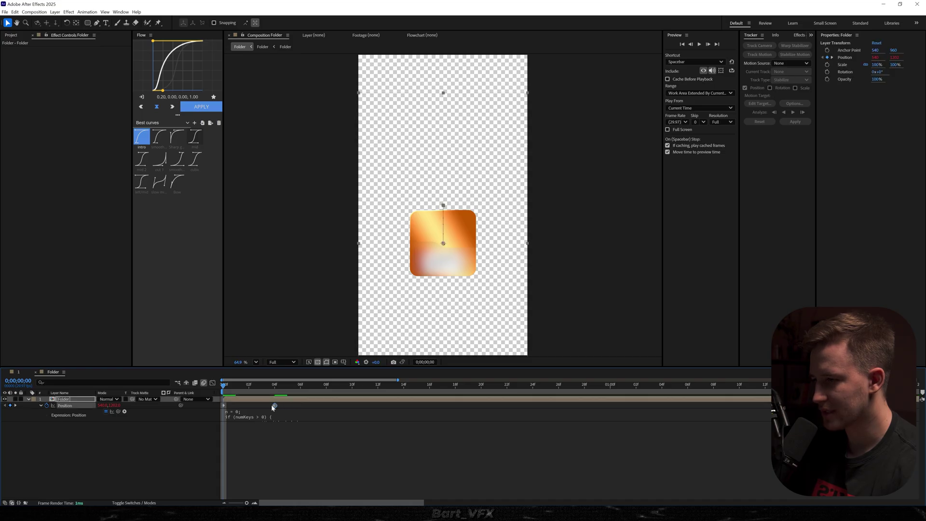
{"action": "left_click", "coordinate": [281, 488]}
Keyframe the Folder's rotation from about 10° counterclockwise at frame 0 to level at frame 5
{"action": "left_click", "coordinate": [67, 400]}
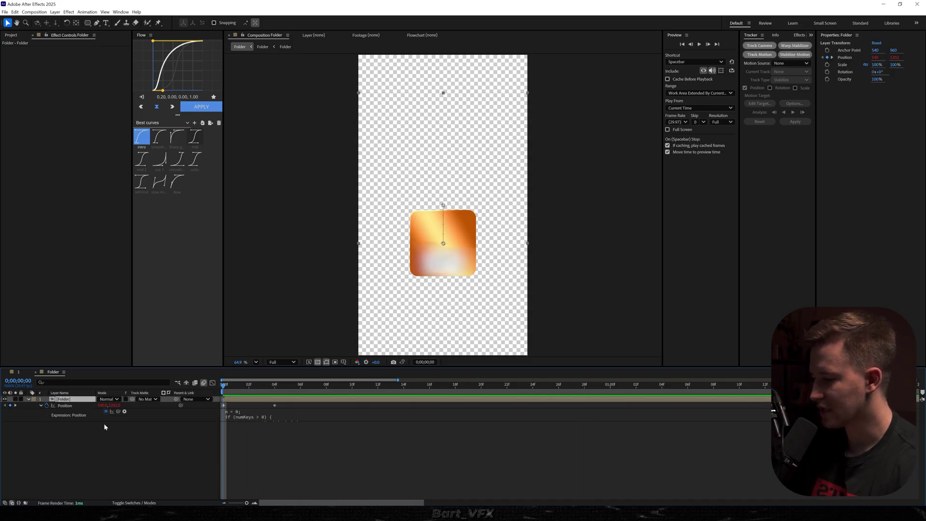
{"action": "key", "text": "shift+r"}
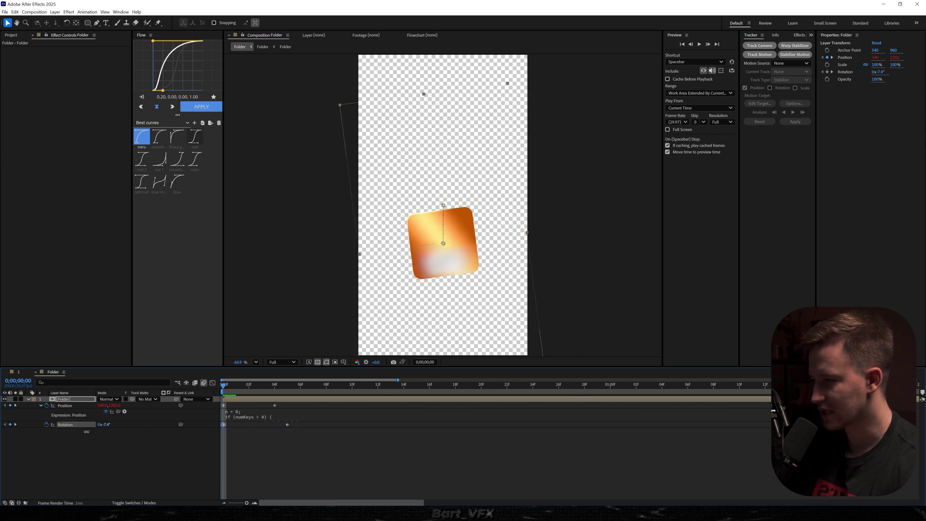
{"action": "left_click", "coordinate": [83, 445]}
Paste the same expression onto the Folder's rotation, increase the starting tilt to about -13°, and preview the motion
{"action": "left_click", "coordinate": [45, 425], "text": "alt"}
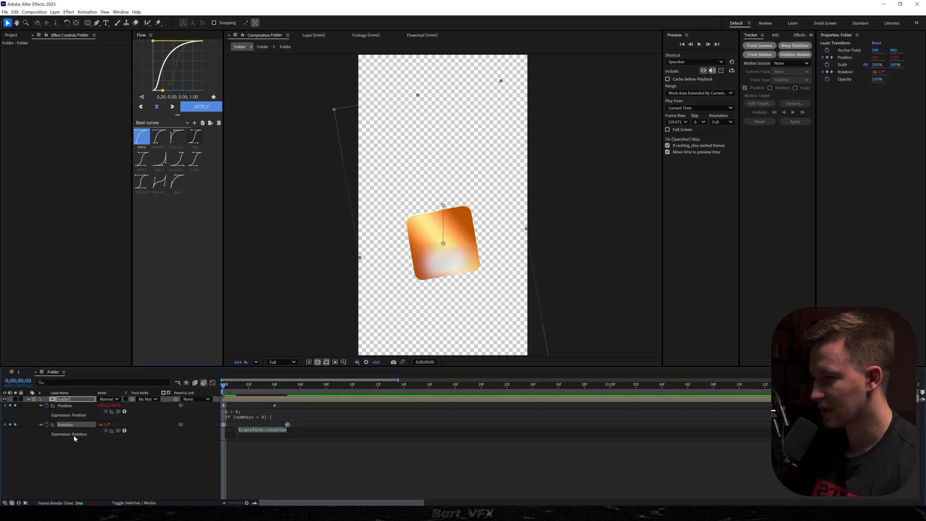
{"action": "left_click", "coordinate": [271, 455]}
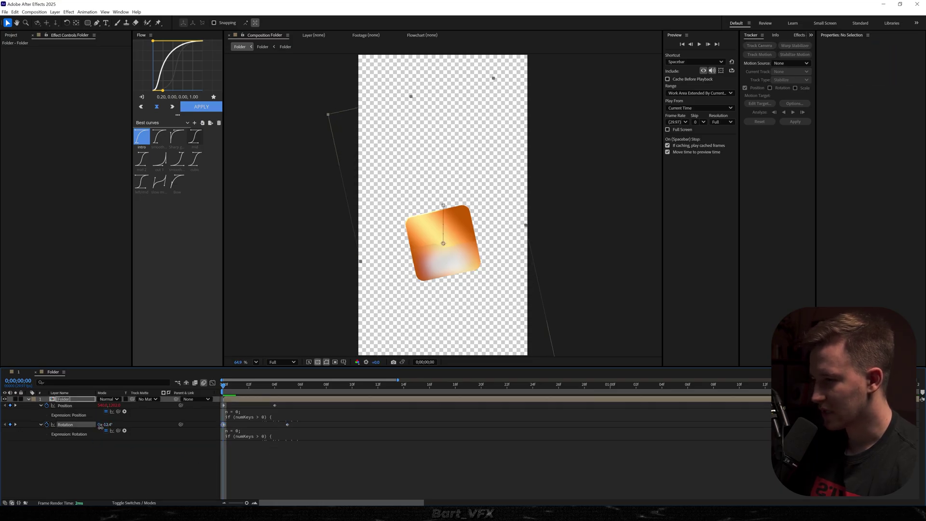
{"action": "key", "text": "space"}
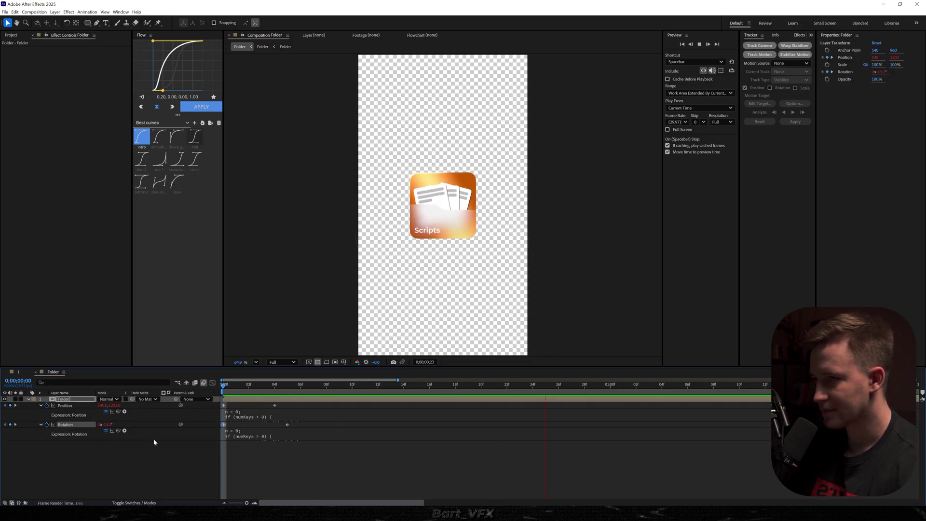
{"action": "key", "text": "space"}
Keyframe the Folder layer's opacity from 0% at frame 0 to 100% at frame 2 and preview the fade-in
{"action": "left_click", "coordinate": [244, 387]}
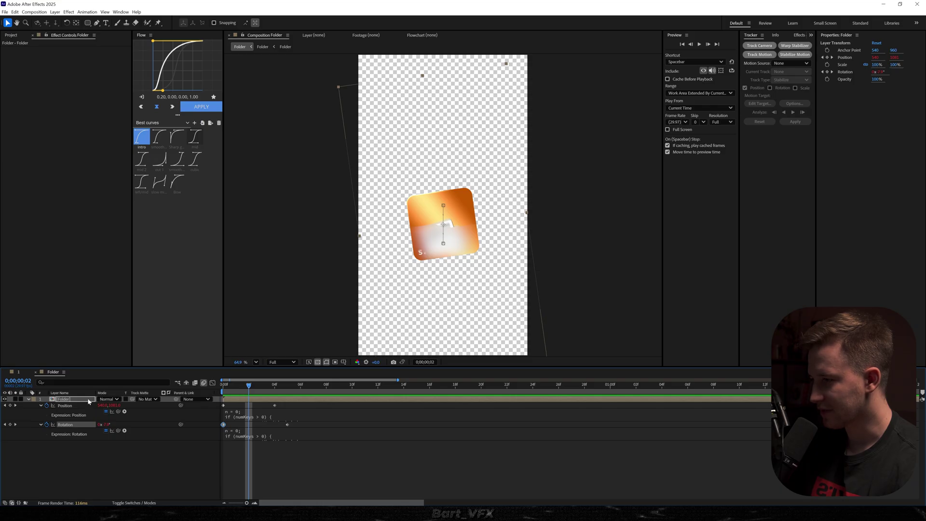
{"action": "left_click_drag", "start_coordinate": [250, 386], "coordinate": [221, 388]}
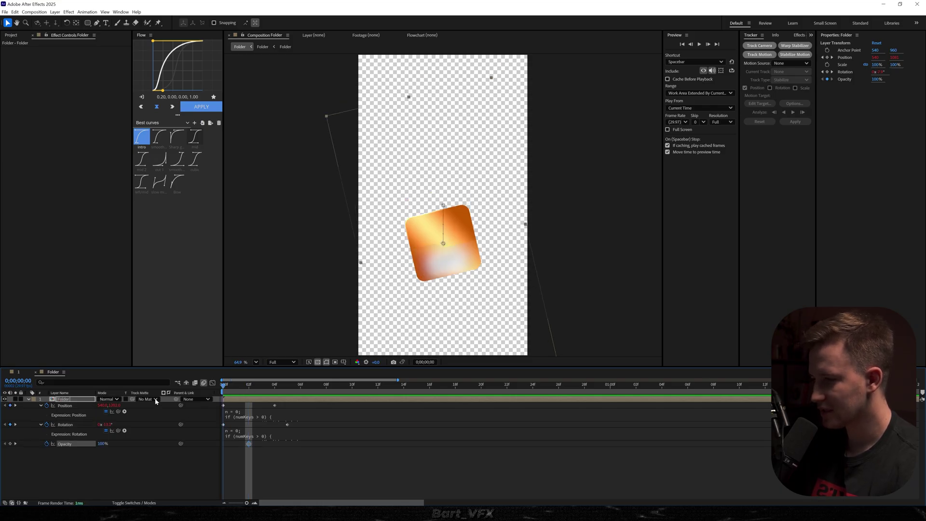
{"action": "left_click_drag", "start_coordinate": [102, 443], "coordinate": [52, 448]}
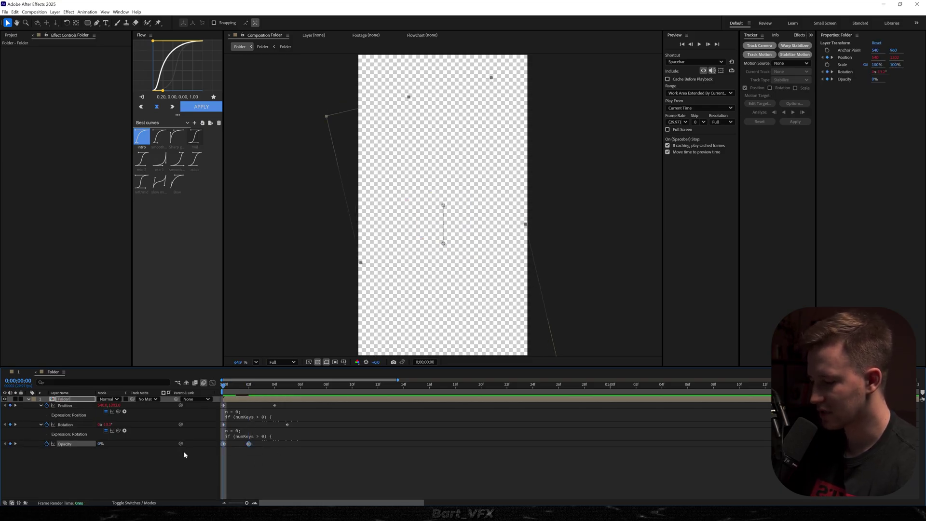
{"action": "left_click", "coordinate": [277, 456]}
{"action": "key", "text": "space"}
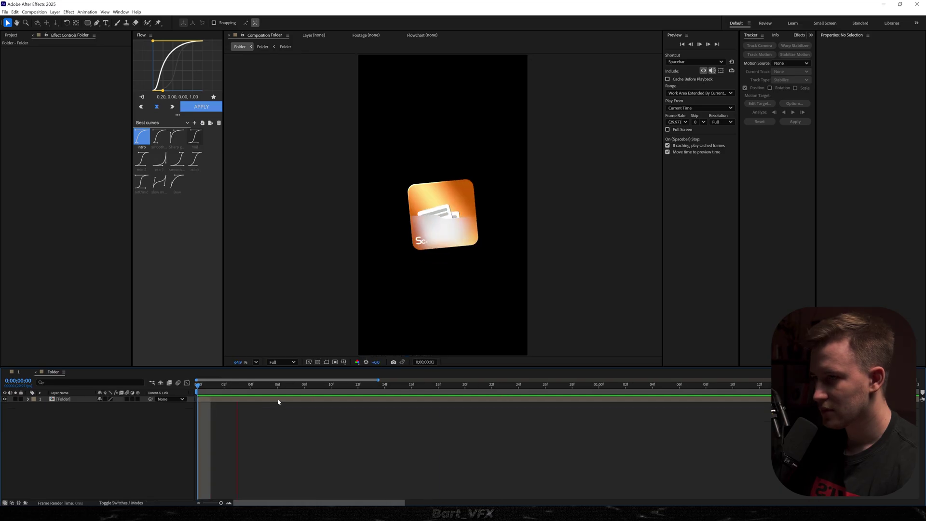
{"action": "key", "text": "space"}
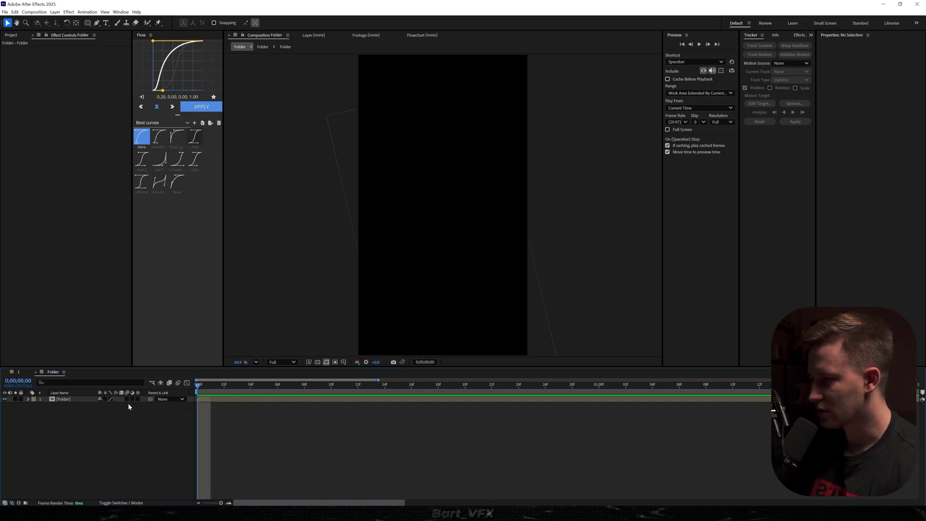
Pre-compose the animated Folder layer as "Folder", moving all attributes into the new composition, and play it back
{"action": "key", "text": "ctrl+a"}
{"action": "key", "text": "ctrl+shift+c"}
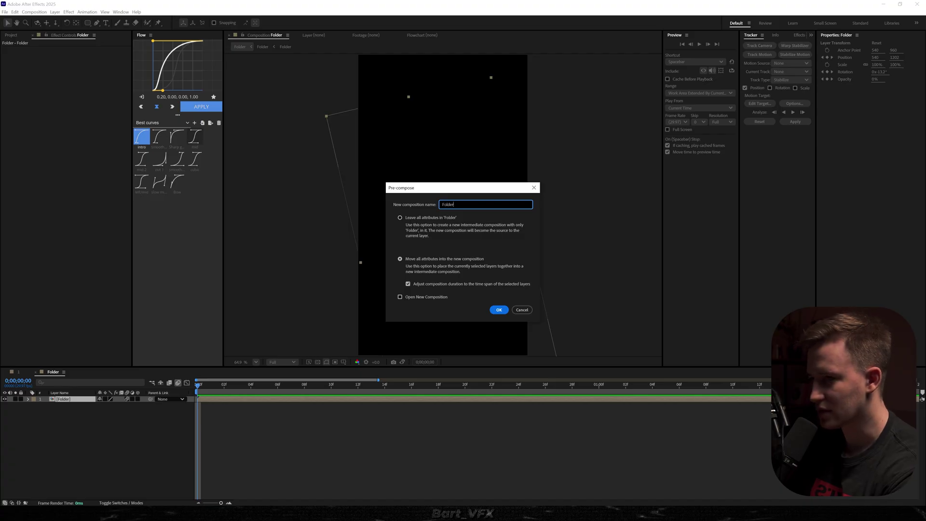
{"action": "key", "text": "Return"}
{"action": "key", "text": "space"}
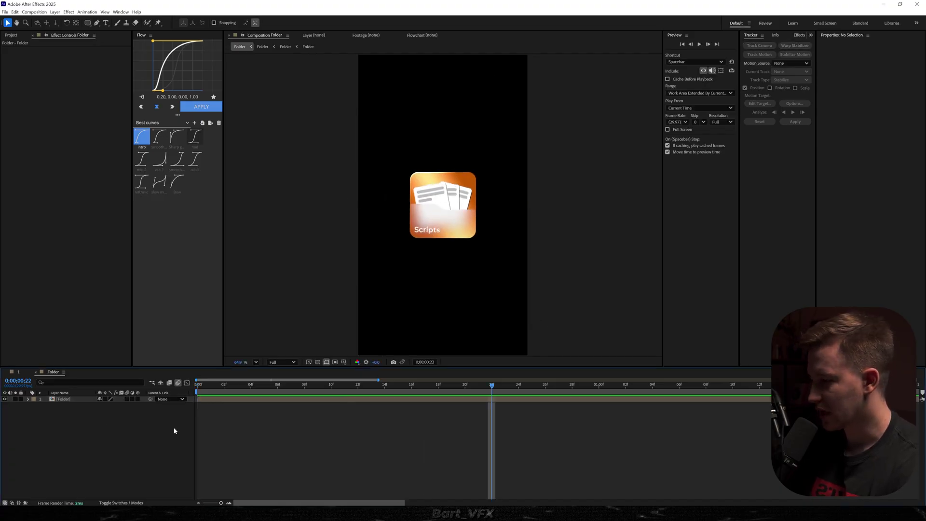
Paste the Reels 3.5 CC.mp4 footage beneath the Folder layer, preview them together, and lower the Folder to position 540, 1104.7
{"action": "key", "text": "ctrl+v"}
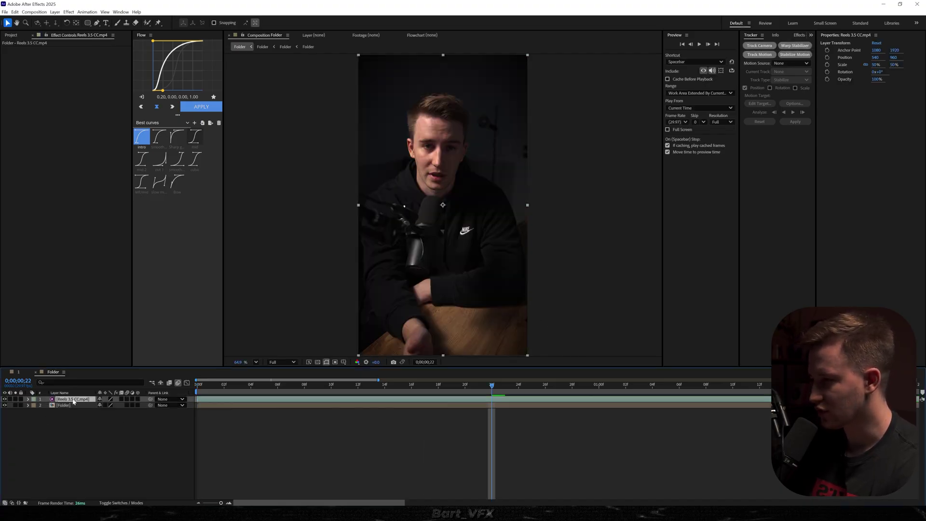
{"action": "left_click_drag", "start_coordinate": [72, 400], "coordinate": [73, 408]}
{"action": "left_click", "coordinate": [235, 436]}
{"action": "left_click_drag", "start_coordinate": [236, 385], "coordinate": [98, 400]}
{"action": "key", "text": "space"}
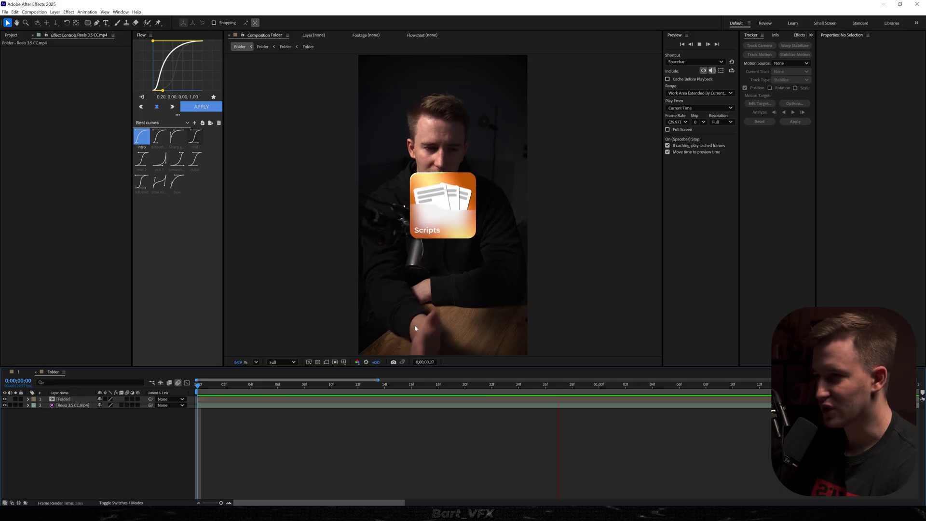
{"action": "left_click", "coordinate": [90, 396]}
{"action": "key", "text": "space"}
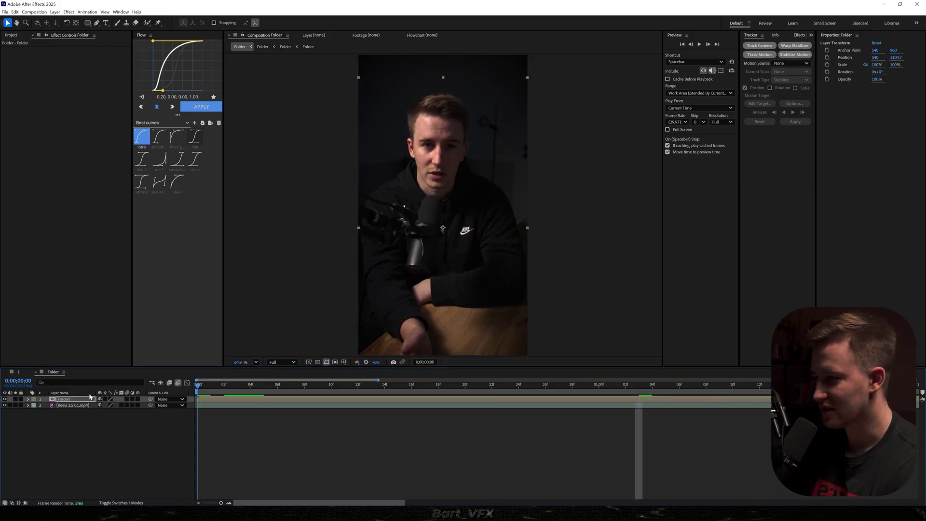
Add an adjustment layer above the Folder with a Transform effect that animates the scale down from 140, and preview it
{"action": "key", "text": "ctrl+alt+y"}
{"action": "key", "text": "ctrl+space"}
{"action": "type", "text": "14"}
{"action": "key", "text": "Return"}
{"action": "key", "text": "space"}
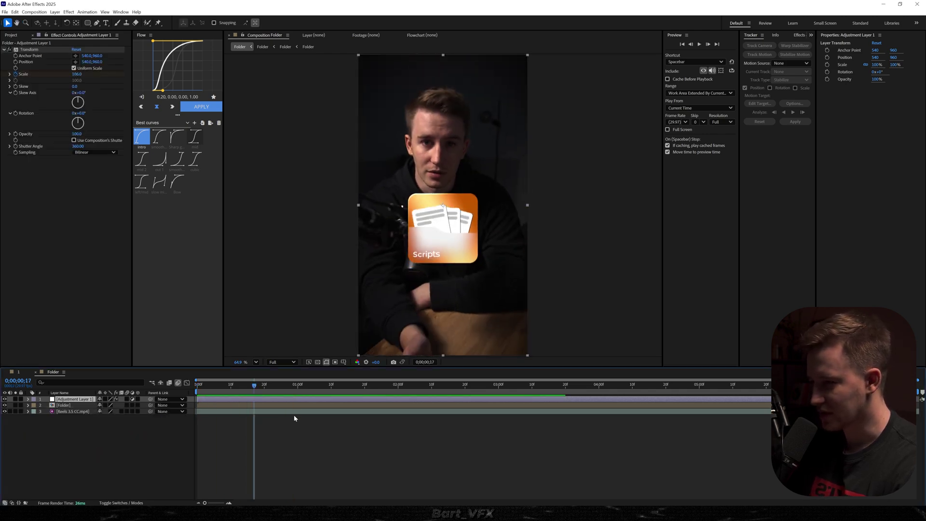
Shift the Transform scale's end keyframe earlier, to about frame 22, and replay the zoom-out from the start
{"action": "key", "text": "u"}
{"action": "left_click_drag", "start_coordinate": [314, 412], "coordinate": [272, 414]}
{"action": "left_click_drag", "start_coordinate": [254, 385], "coordinate": [111, 400]}
{"action": "key", "text": "space"}
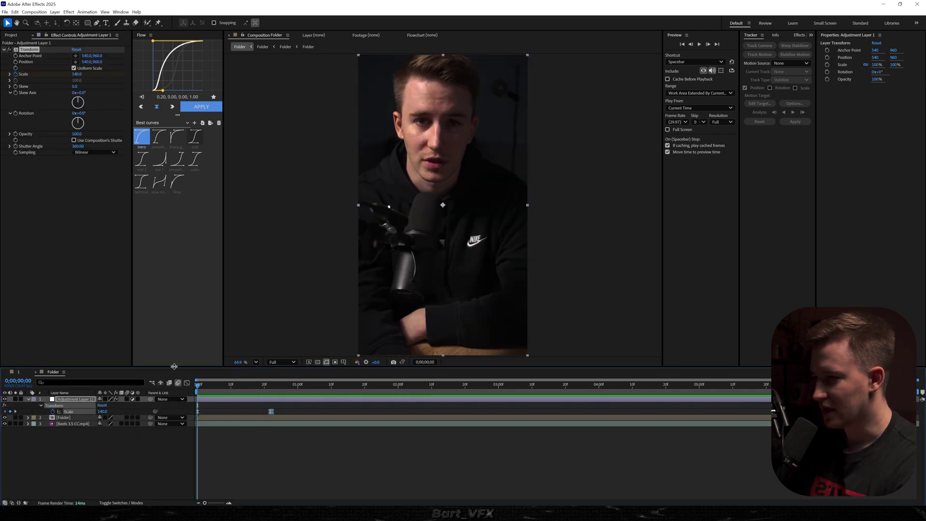
{"action": "key", "text": "space"}
{"action": "key", "text": "space"}
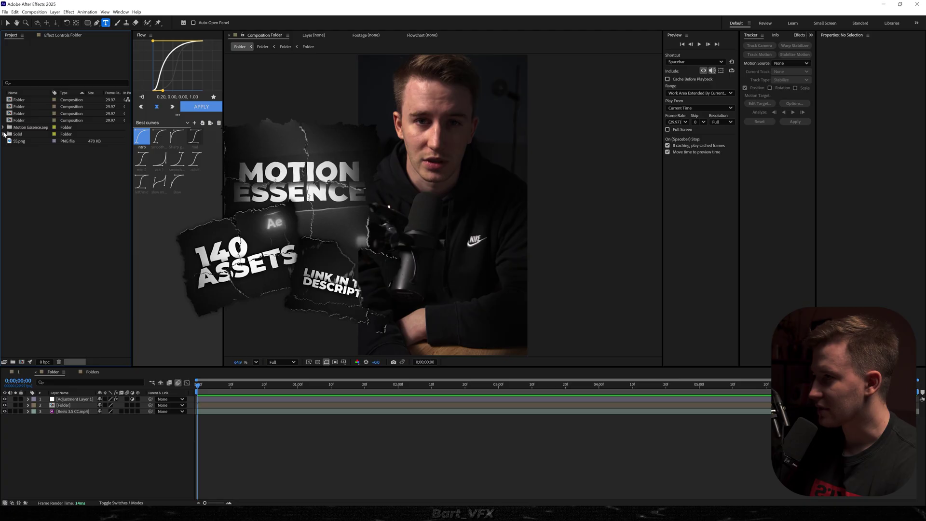
{"action": "left_click", "coordinate": [3, 128]}
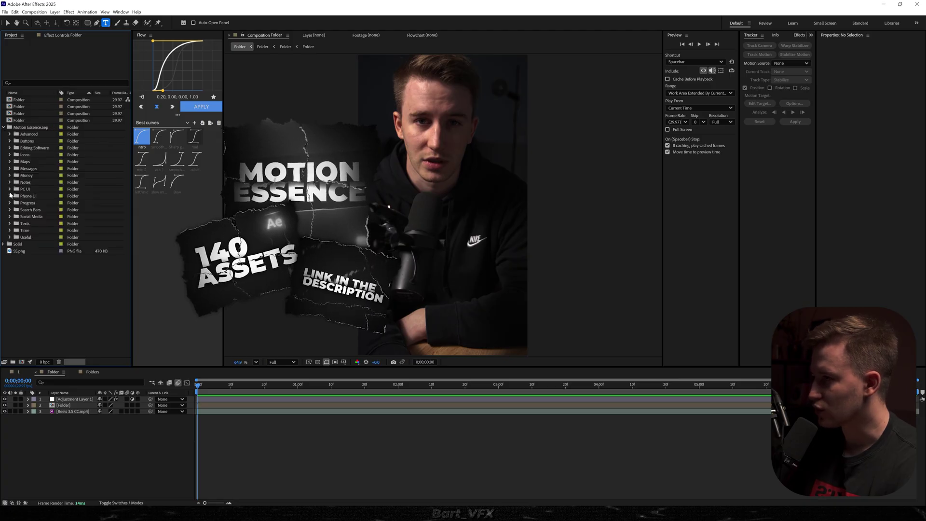
{"action": "left_click", "coordinate": [9, 189]}
{"action": "left_click", "coordinate": [34, 216]}
{"action": "left_click_drag", "start_coordinate": [185, 388], "coordinate": [213, 410]}
{"action": "left_click", "coordinate": [213, 413]}
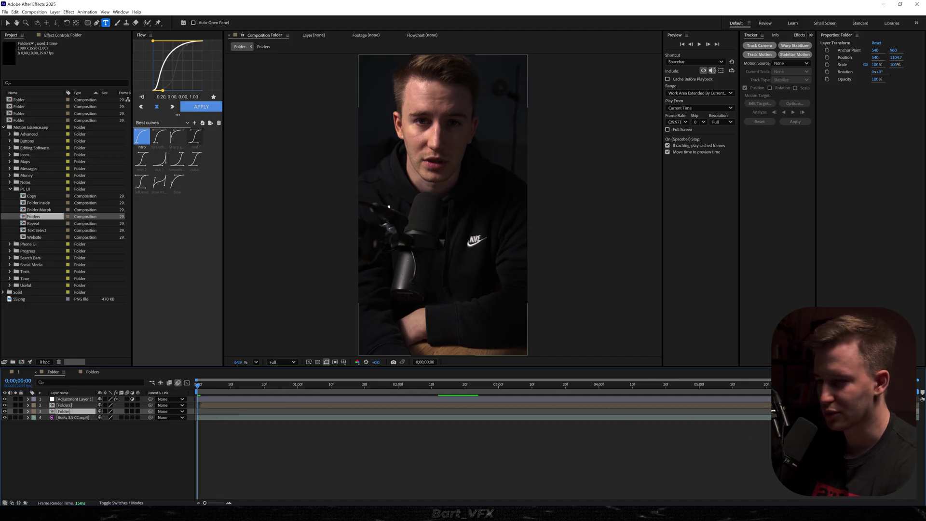
{"action": "left_click", "coordinate": [321, 462]}
{"action": "key", "text": "space"}
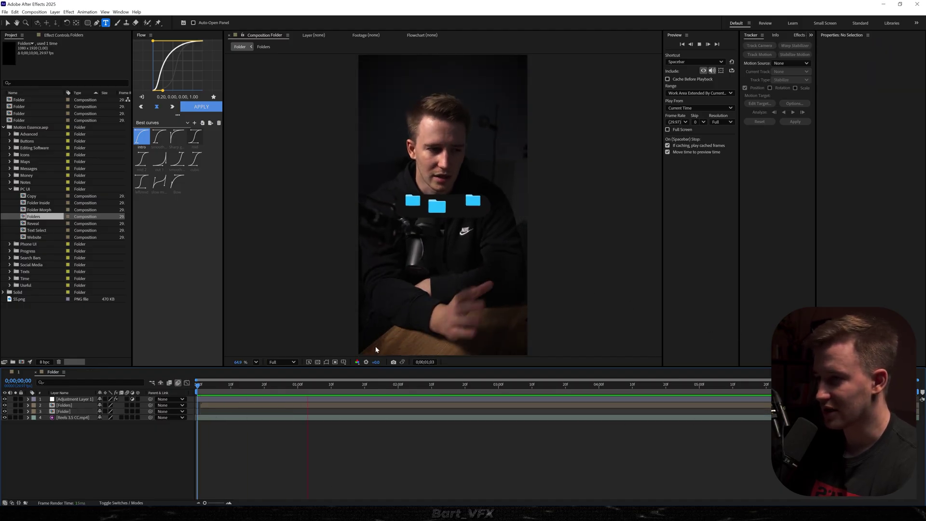
{"action": "key", "text": "space"}
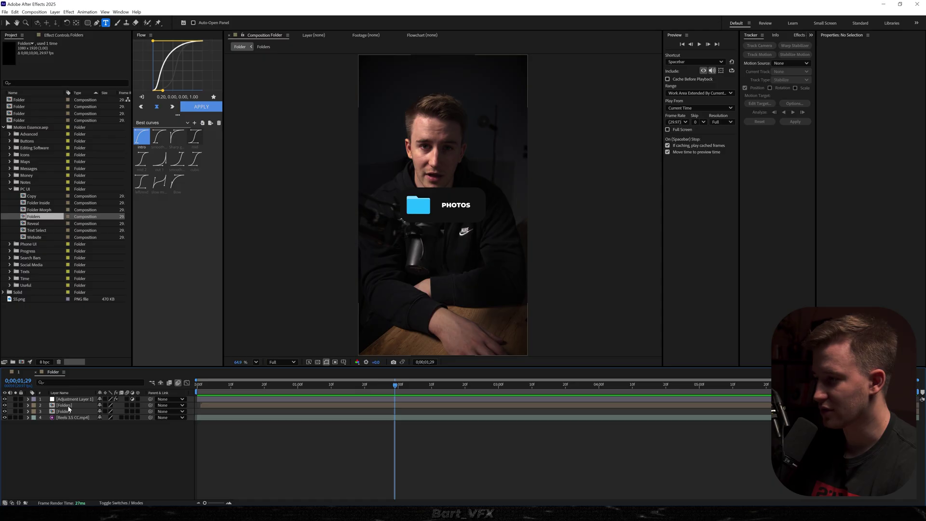
Replace the folder label text inside the Folders composition with "INSTA" and preview the main composition
{"action": "double_click", "coordinate": [67, 405]}
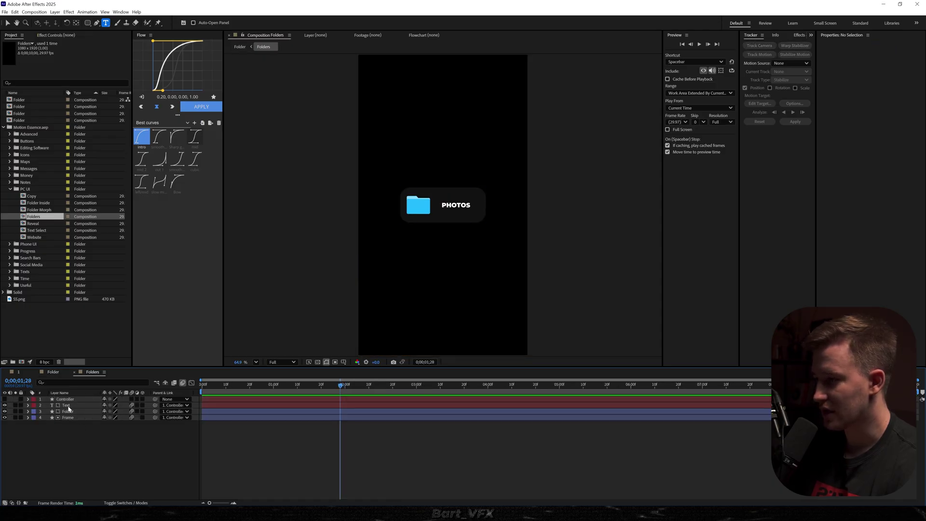
{"action": "double_click", "coordinate": [67, 406]}
{"action": "type", "text": "INSTA"}
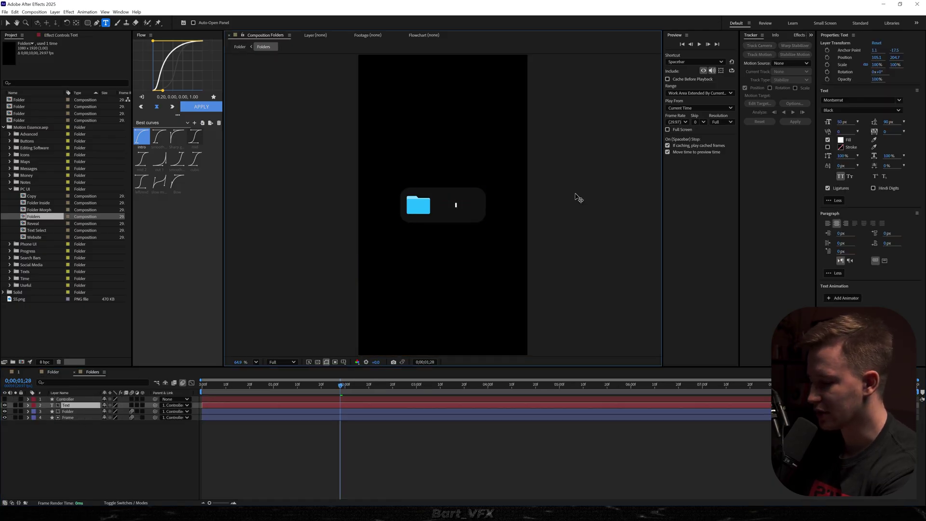
{"action": "key", "text": "space"}
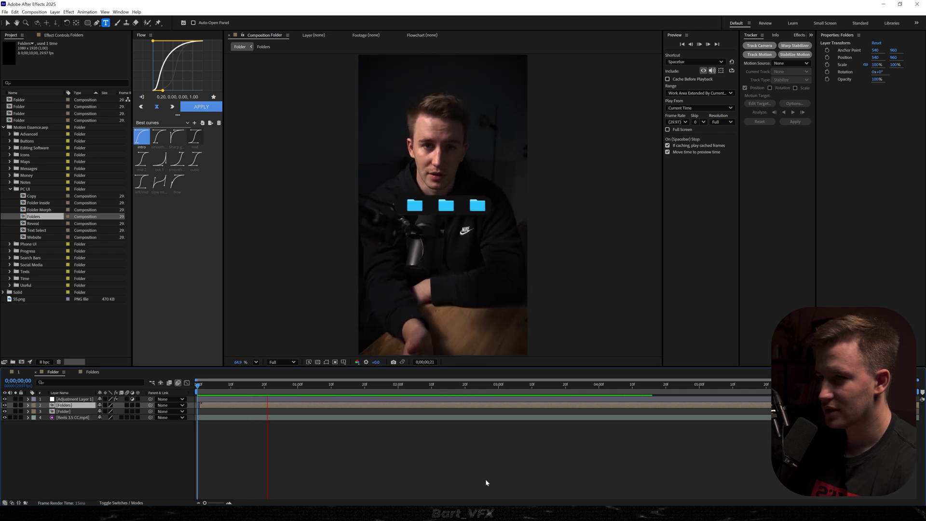